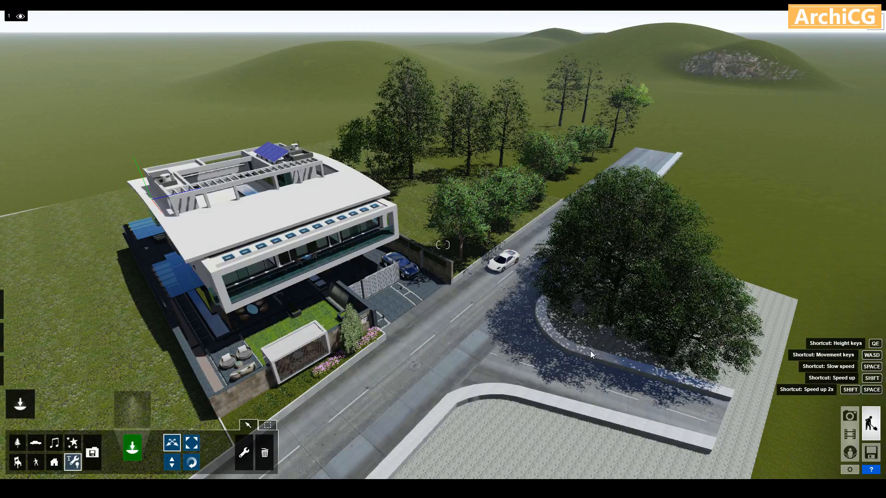
Bring the camera down to street level, looking along the road at the front of the house and its driveway.
right_drag(663, 364, 662, 365)
key(w)
key(w)
key(e)
key(w)
key(e)
right_drag(575, 414, 583, 409)
key(e)
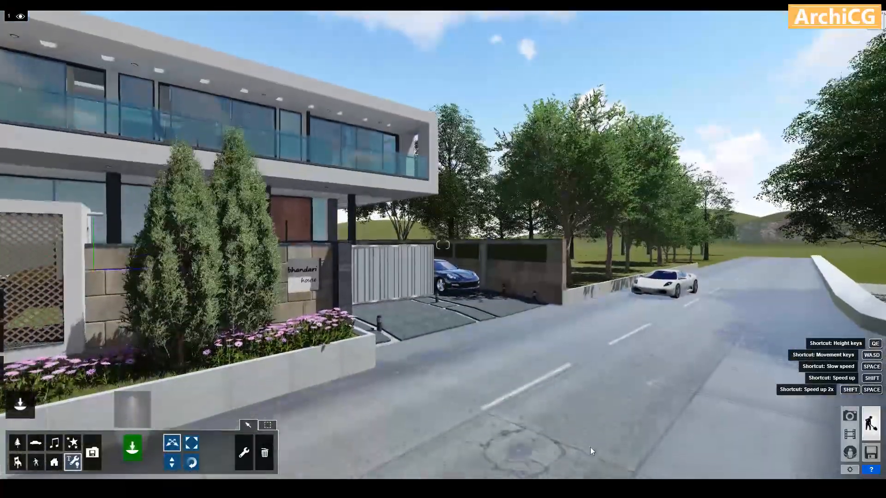
Frame the facade with the planter, gate and white car in view, and open Photo - 1 in Photo mode.
right_drag(590, 447, 585, 441)
key(e)
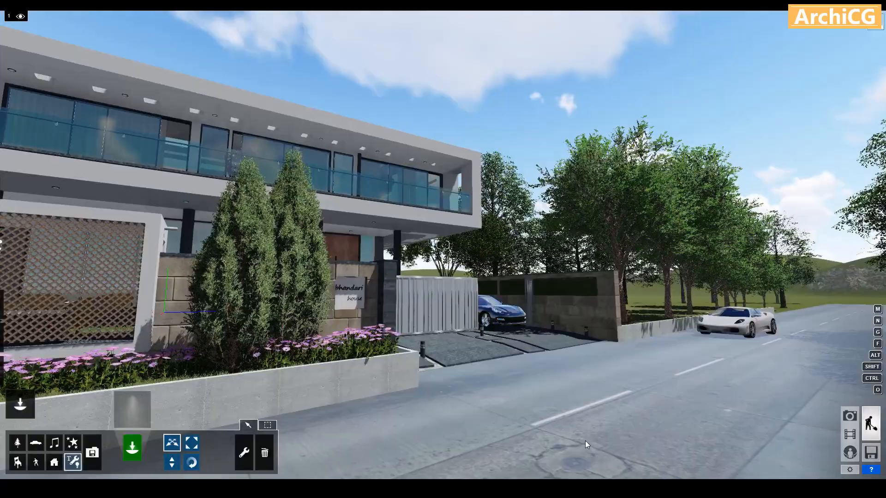
key(w)
key(w)
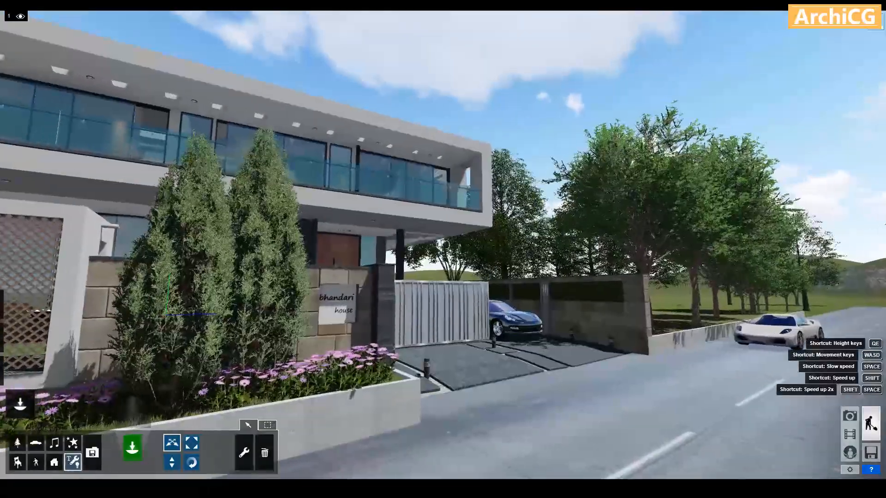
key(w)
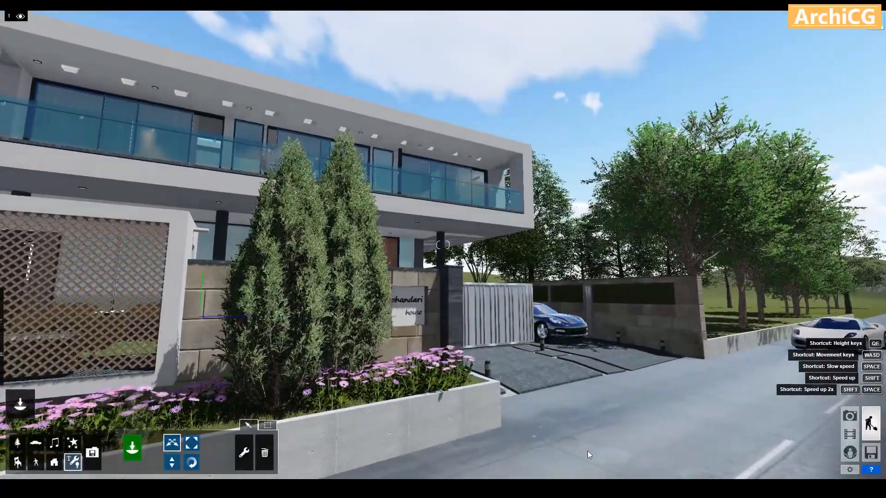
click(849, 416)
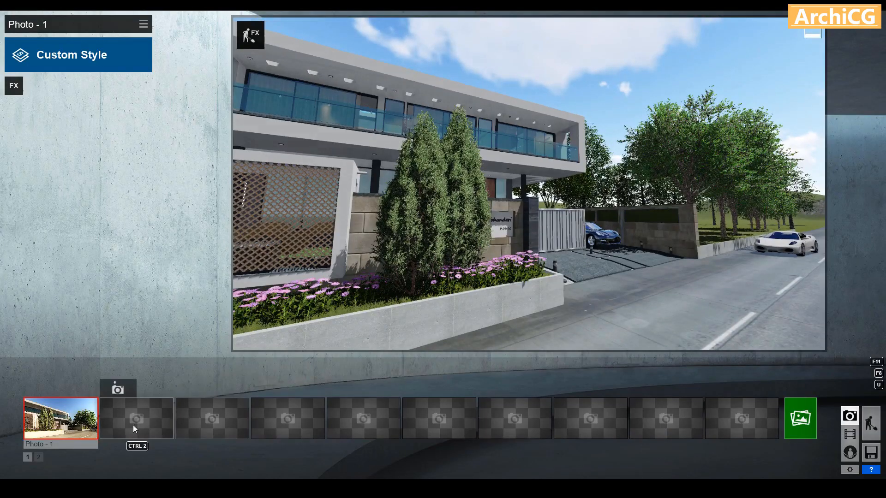
click(81, 422)
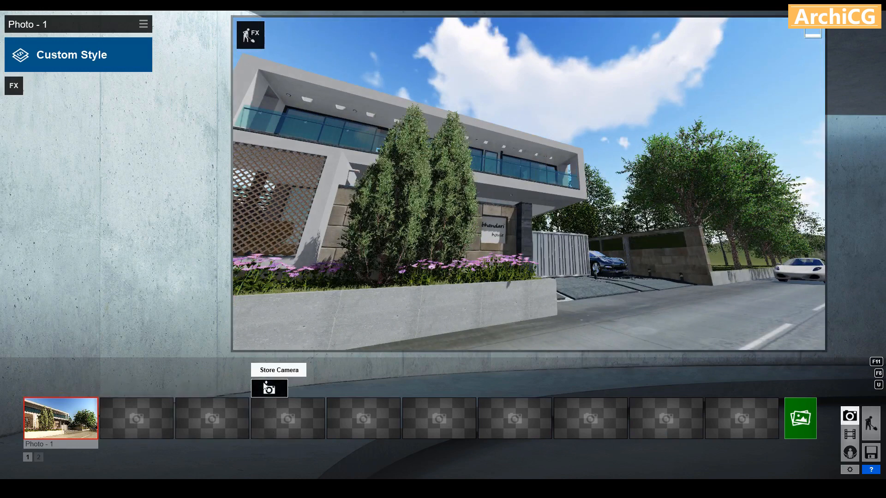
Apply the Realistic style to Photo - 1 and disable its Chromatic Aberrations effect.
click(120, 59)
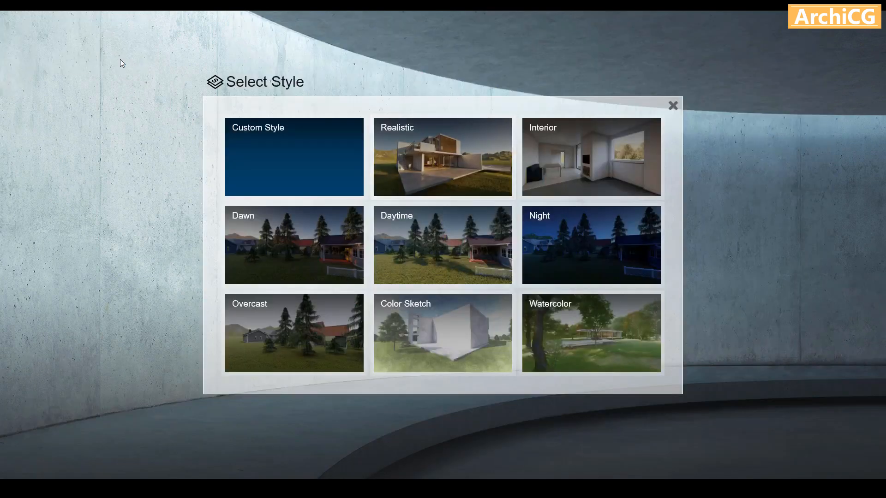
click(457, 154)
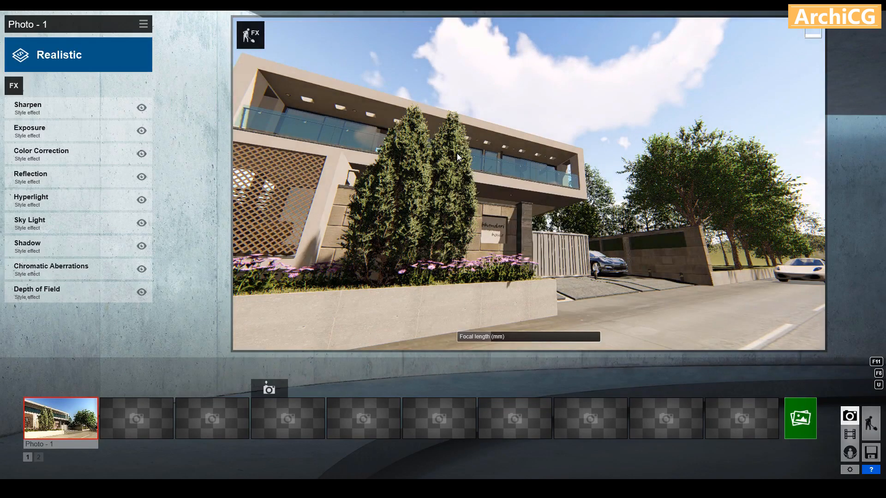
click(142, 270)
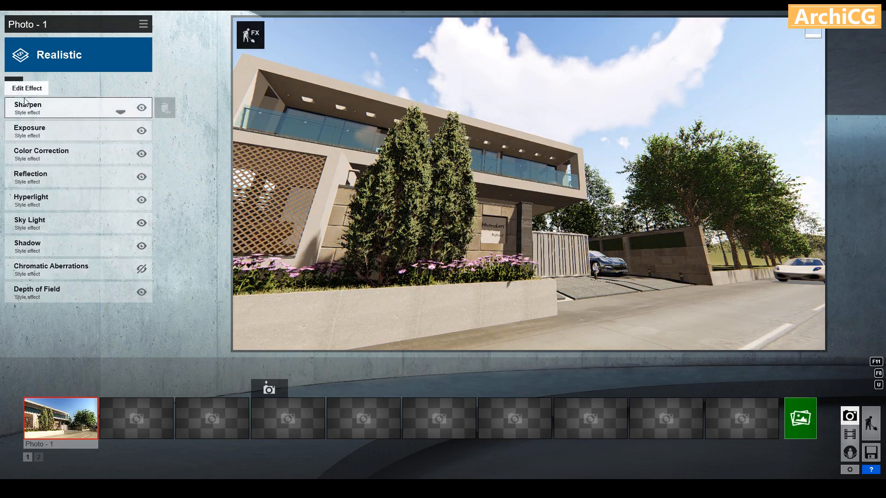
Add a 2-Point Perspective effect to the photo and turn Two Point Perspective on.
click(14, 86)
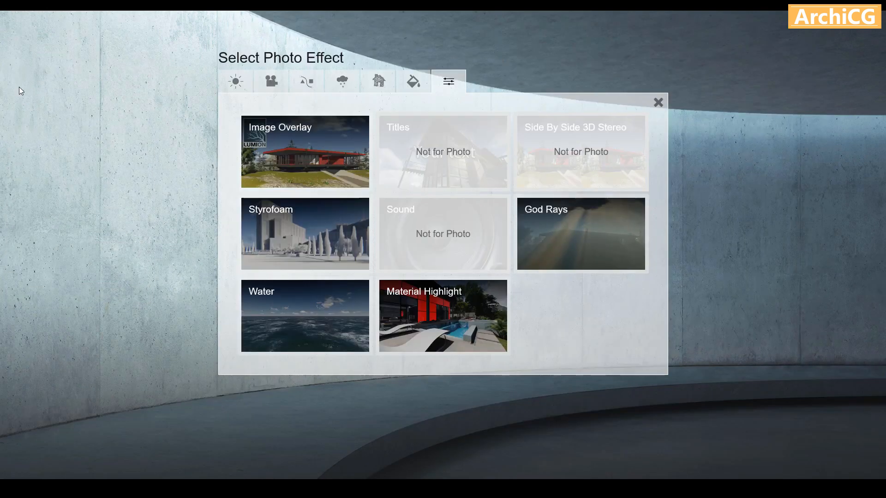
click(277, 82)
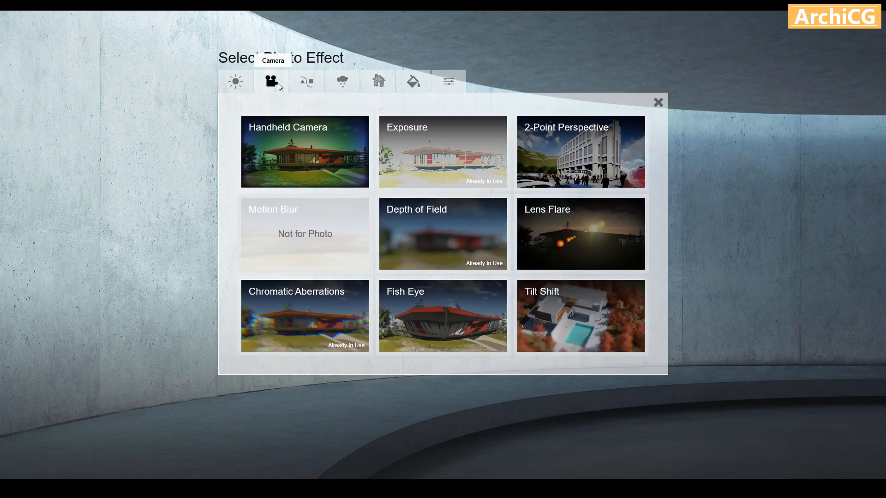
click(573, 165)
click(133, 128)
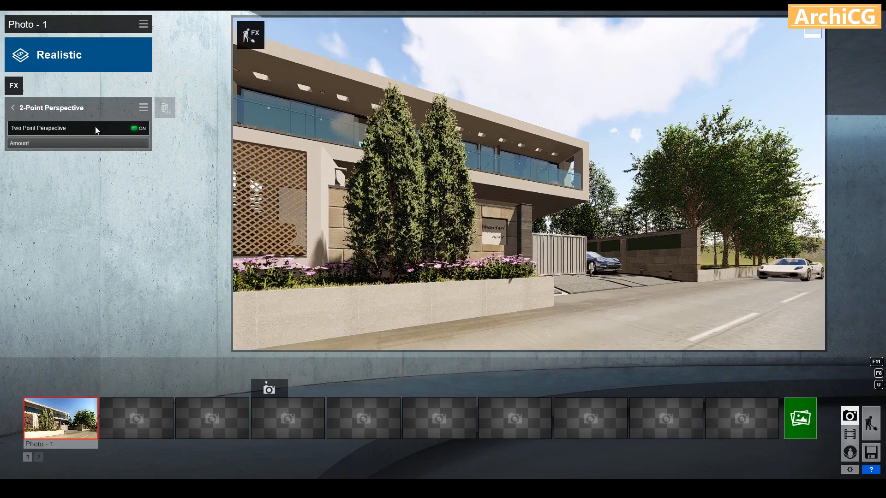
click(13, 108)
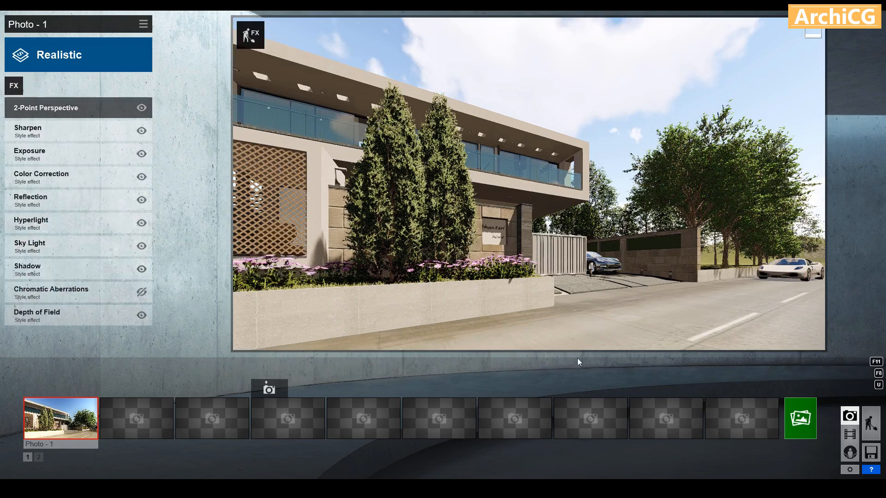
Render the current shot at Desktop size (1920x1080) and save it as 1.jpg in the folder !Demo > 004 > 1.
click(801, 427)
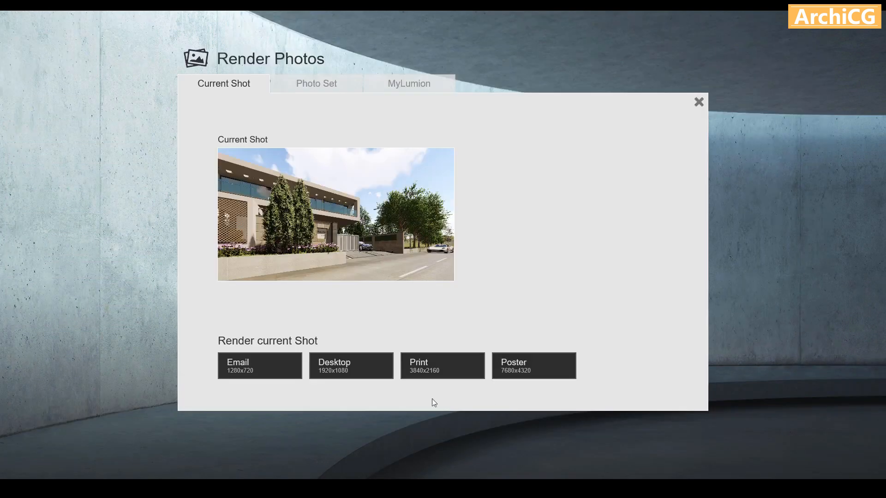
click(350, 374)
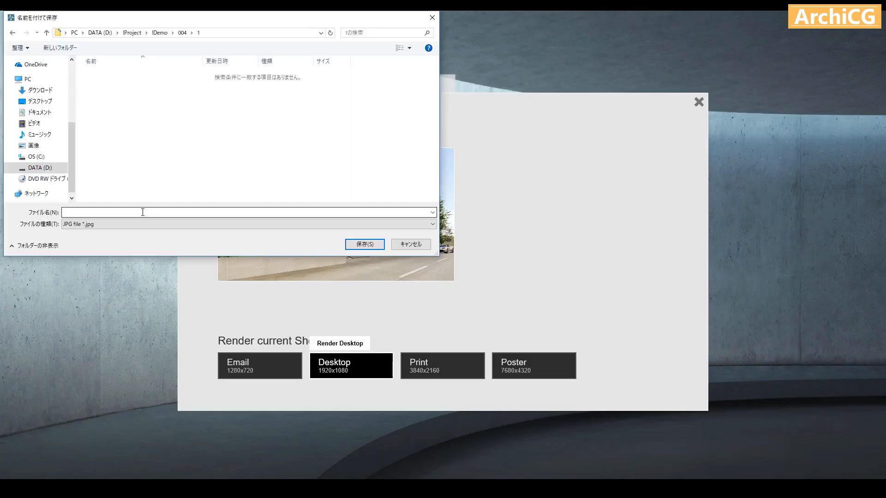
click(353, 245)
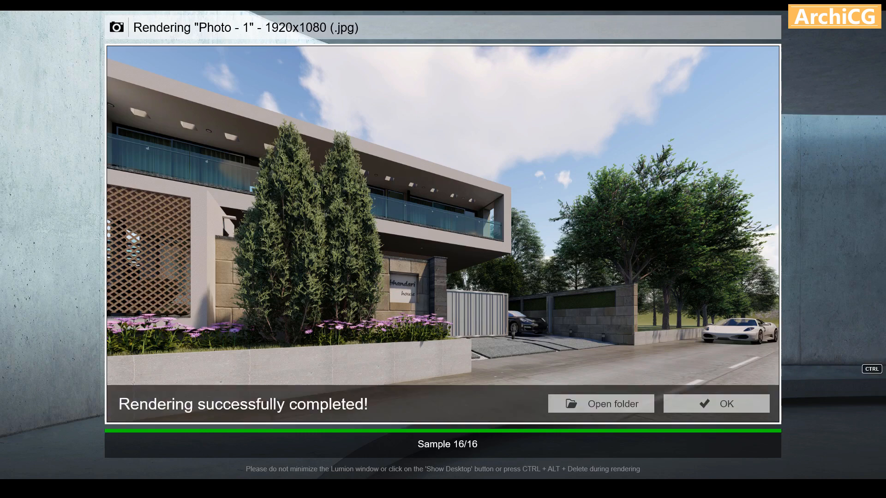
click(692, 406)
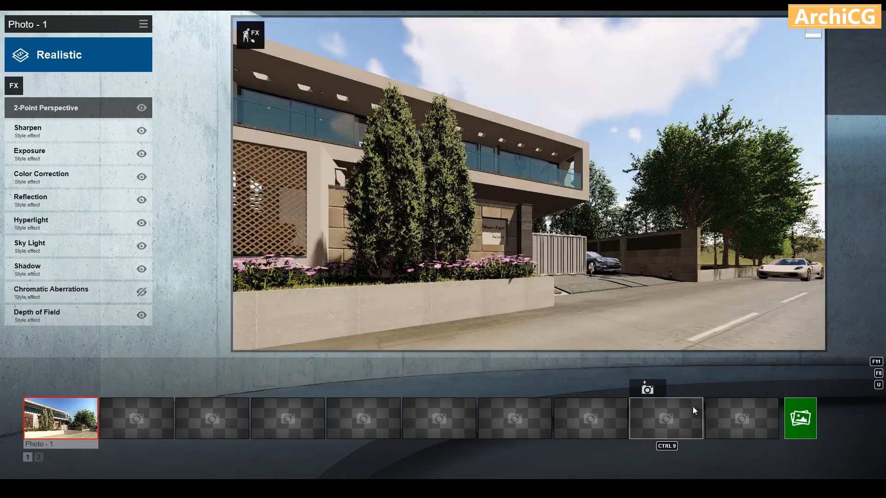
Turn on Sky Light in Projected Reflections in the style's Sky Light effect.
click(81, 245)
click(140, 176)
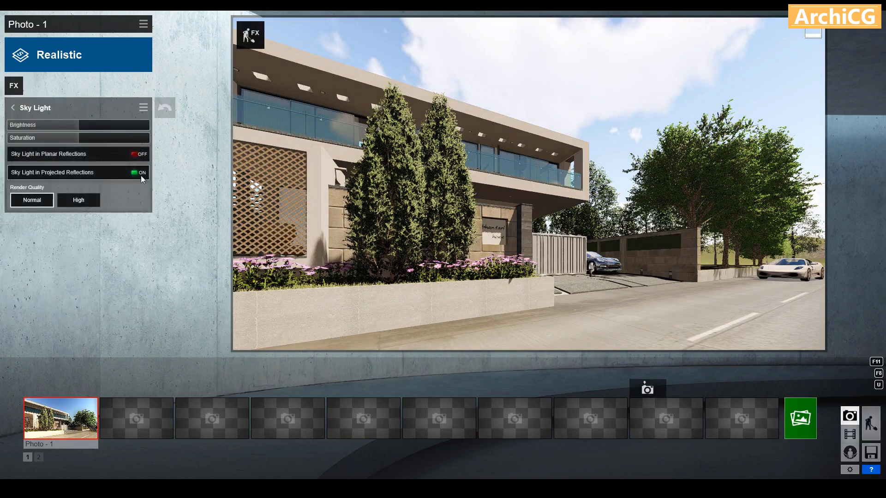
click(13, 108)
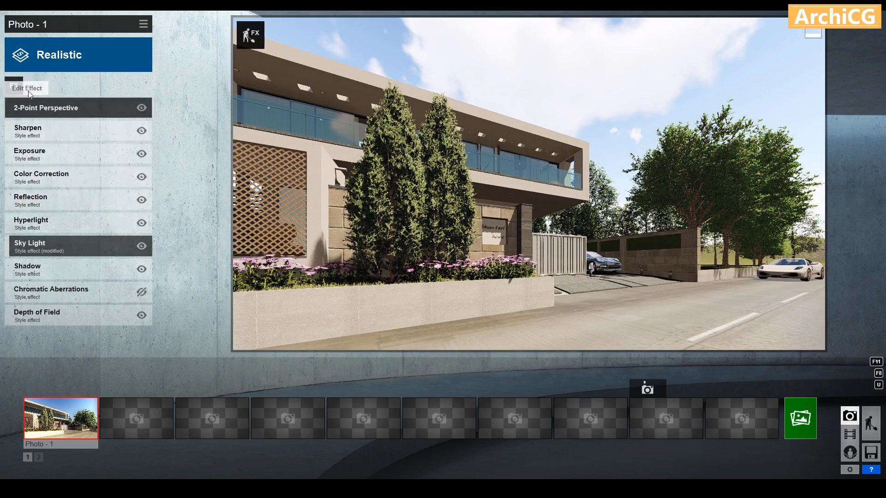
Add a Sun effect, set the sun height to 0.3 and shift the sun heading slightly so tree shadows fall across the planter wall.
click(14, 86)
click(226, 81)
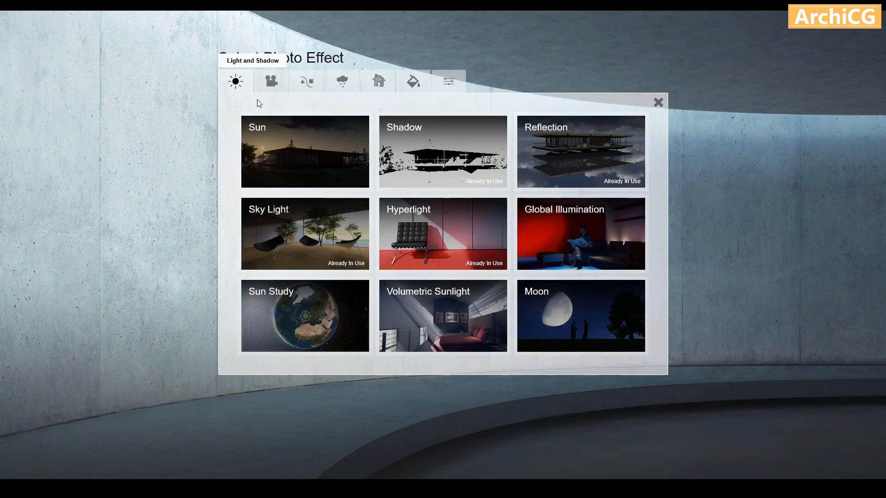
click(295, 137)
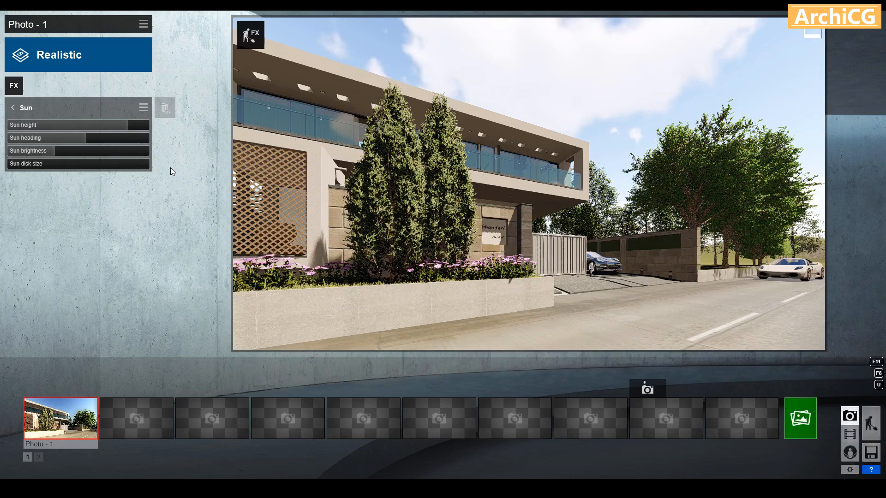
click(102, 123)
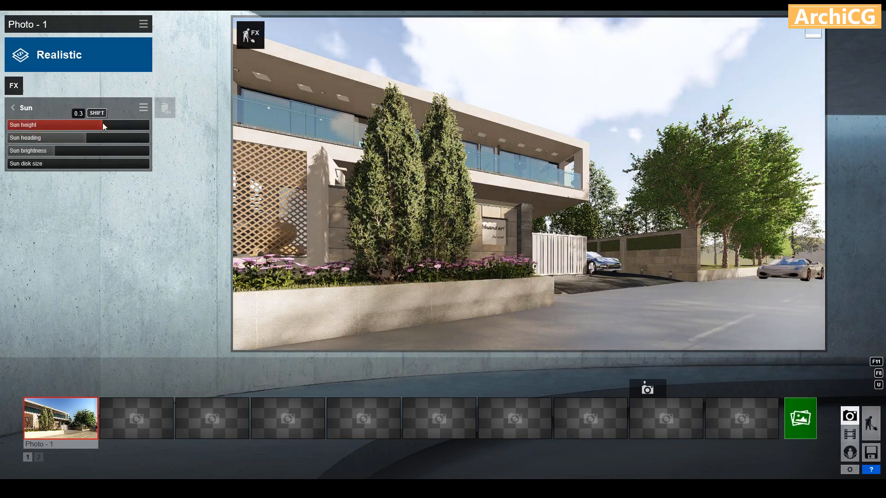
click(80, 137)
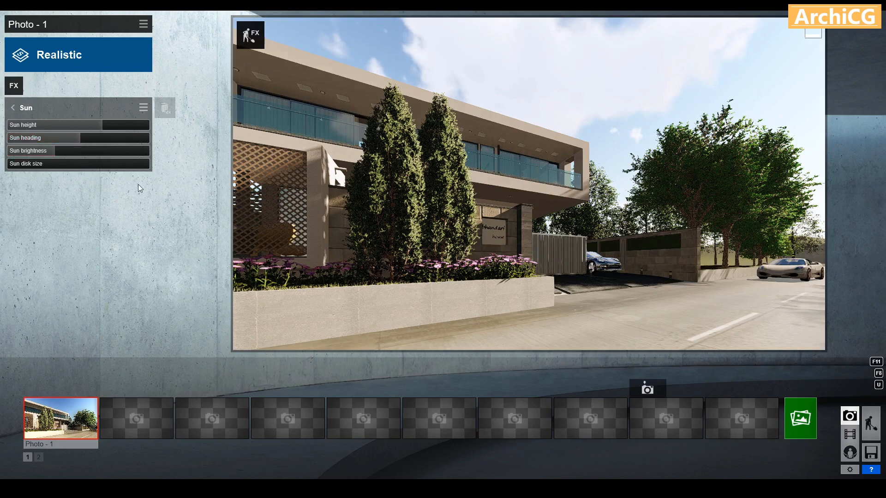
click(78, 137)
drag(78, 137, 83, 137)
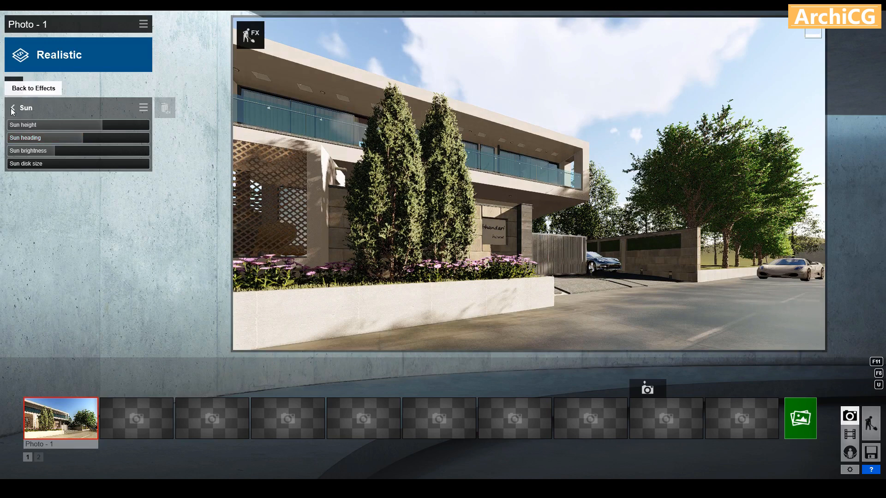
click(13, 109)
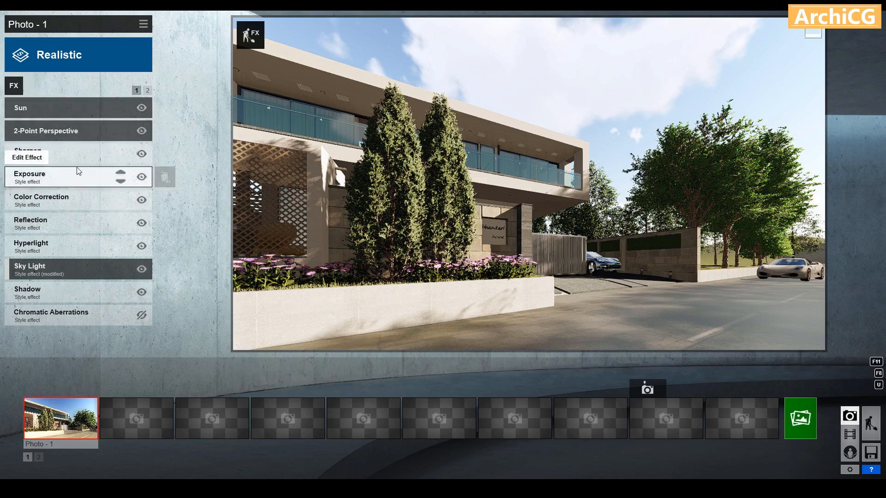
Add a Sky and Clouds effect and reduce the low cloud softness removal and the low clouds for a clear sky.
click(16, 88)
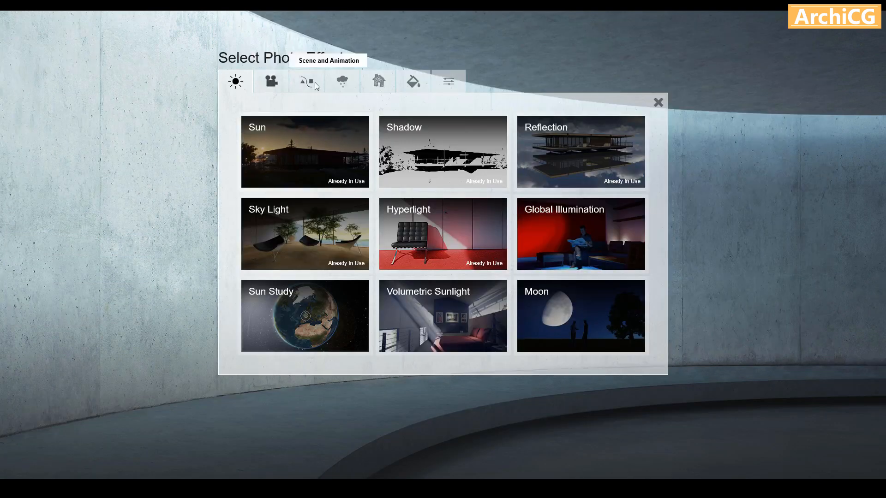
click(341, 81)
click(316, 160)
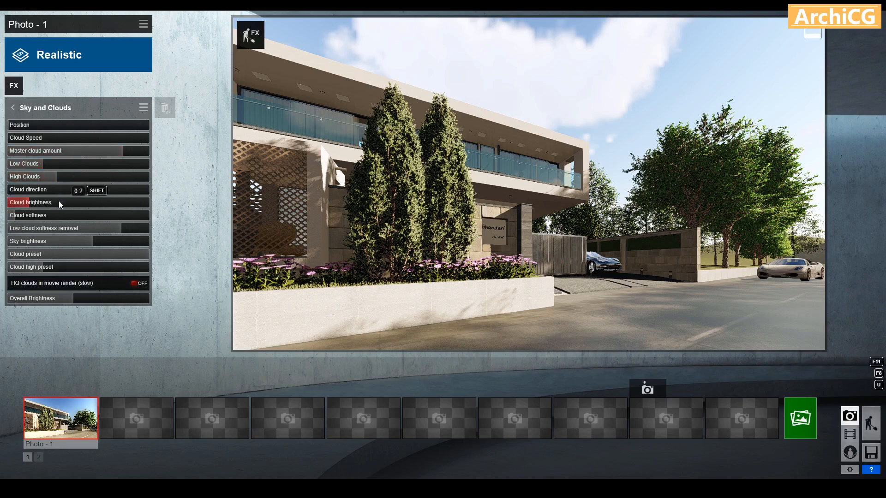
click(78, 231)
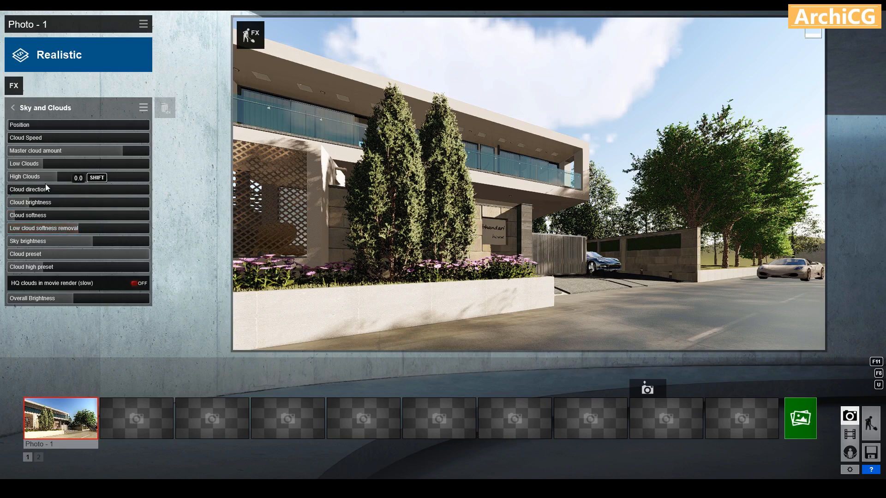
click(29, 164)
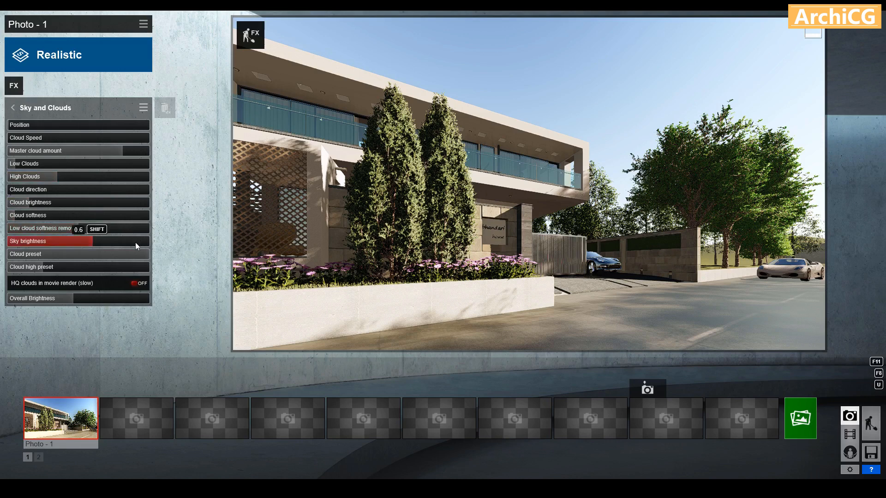
click(14, 108)
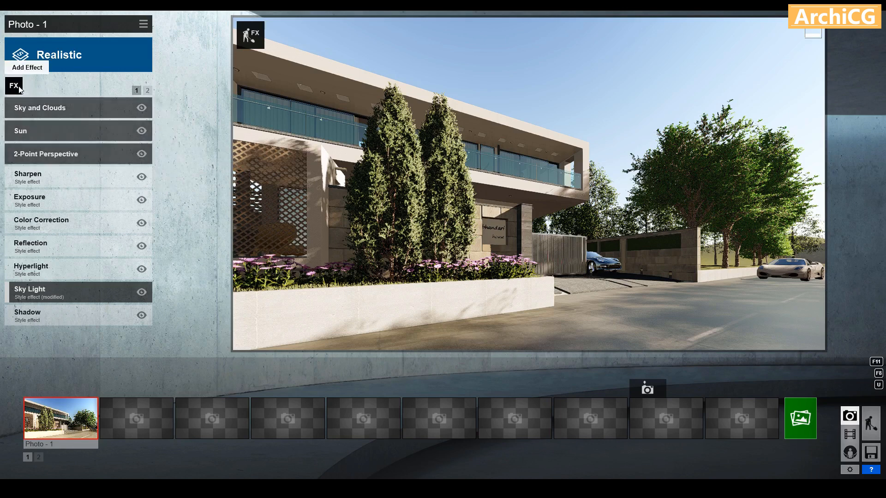
Render the current shot with the sun and sky changes at Desktop size (1920x1080), overwriting 1.jpg.
click(805, 412)
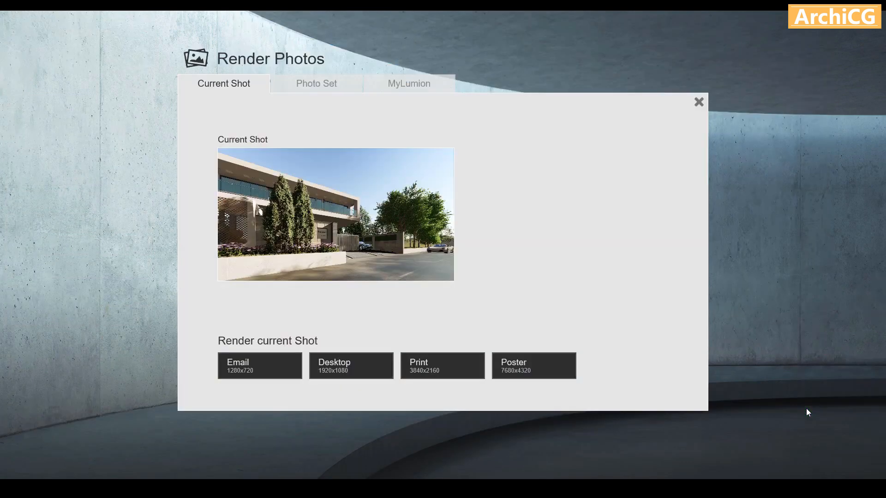
click(390, 374)
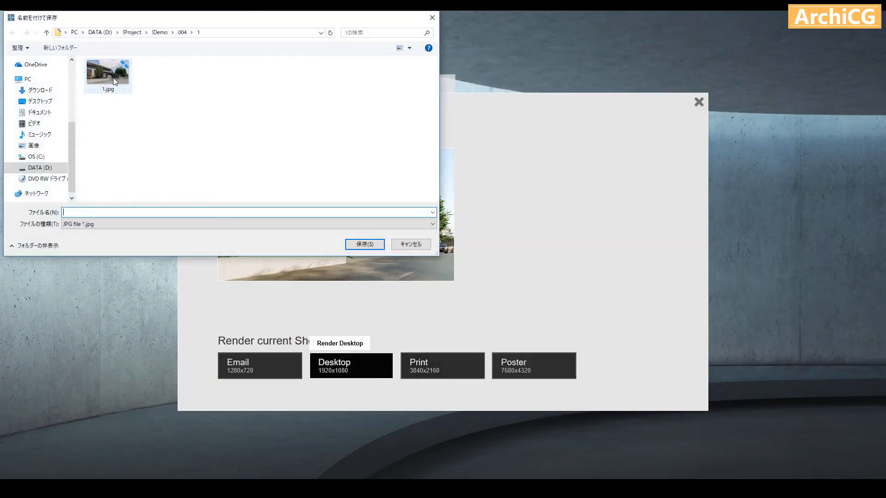
double_click(114, 79)
click(451, 277)
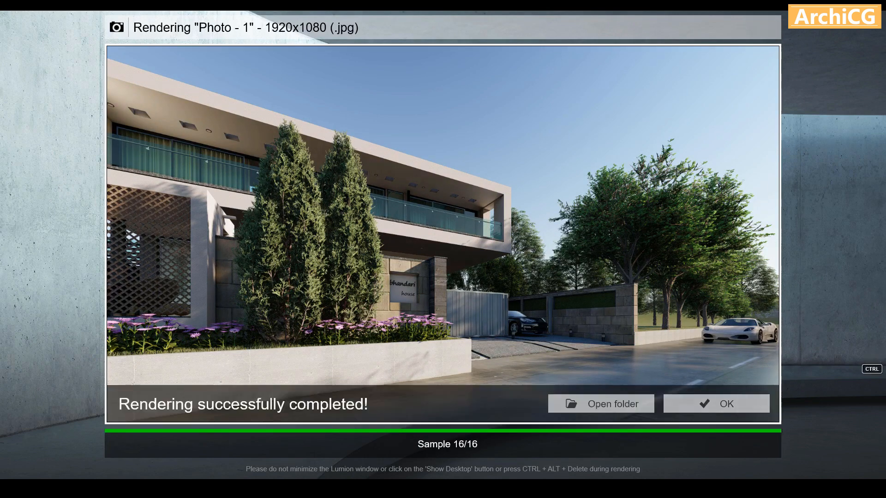
click(720, 405)
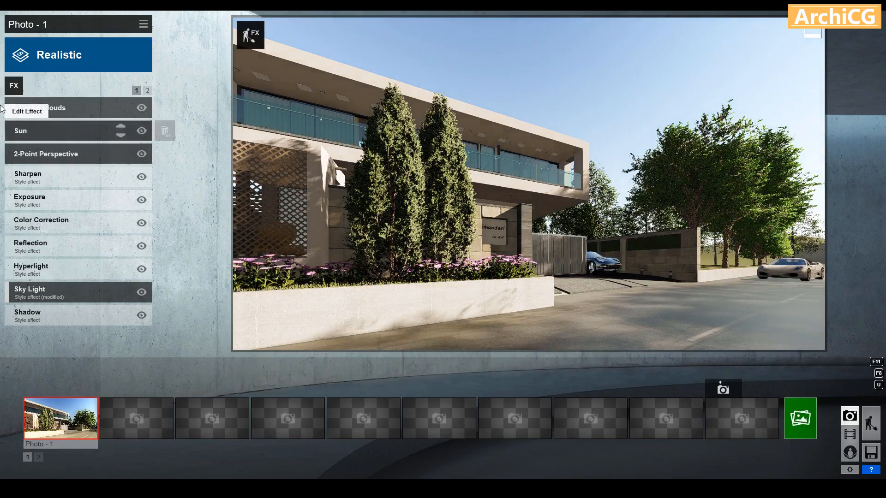
Add a Bloom effect to the photo and set its amount to 0.6.
click(17, 85)
click(414, 81)
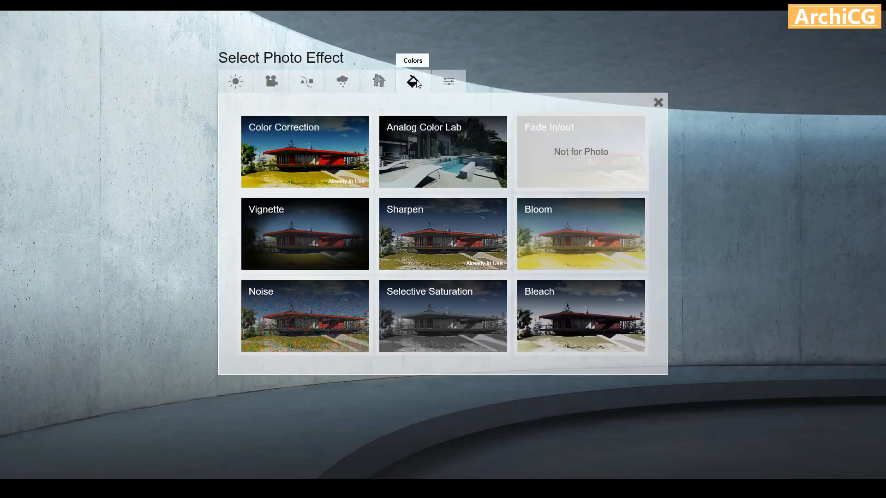
click(555, 230)
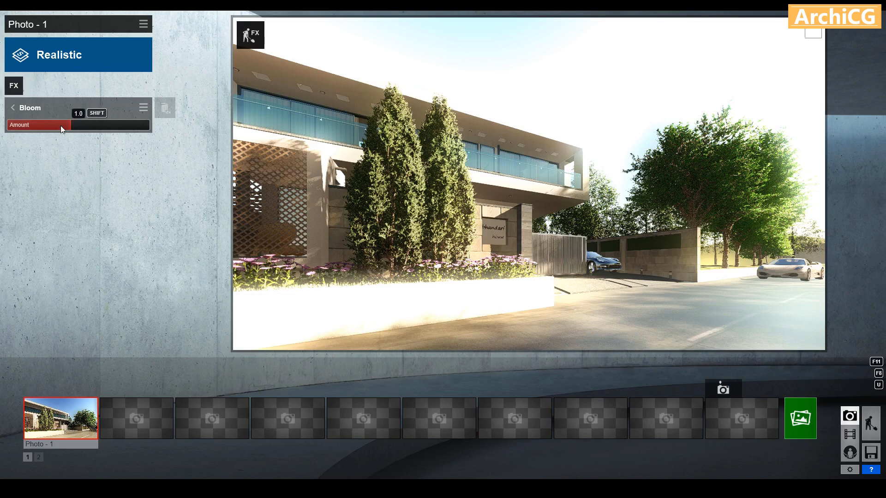
drag(67, 126, 64, 126)
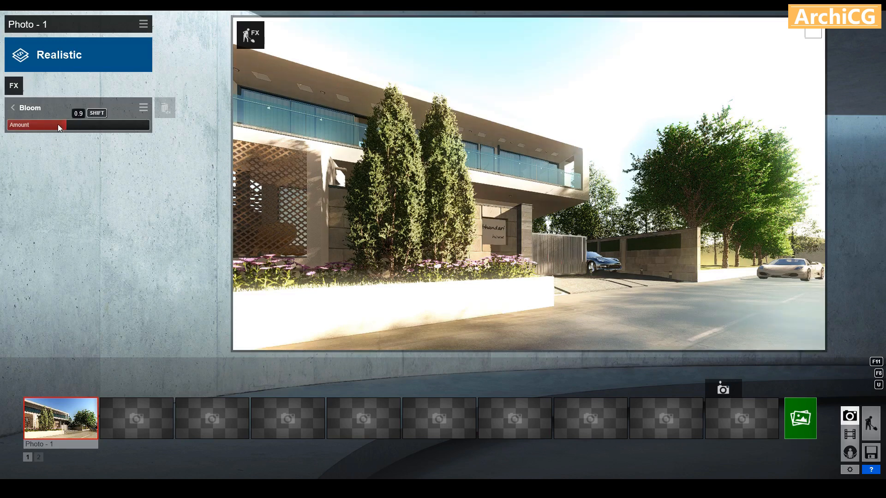
click(58, 126)
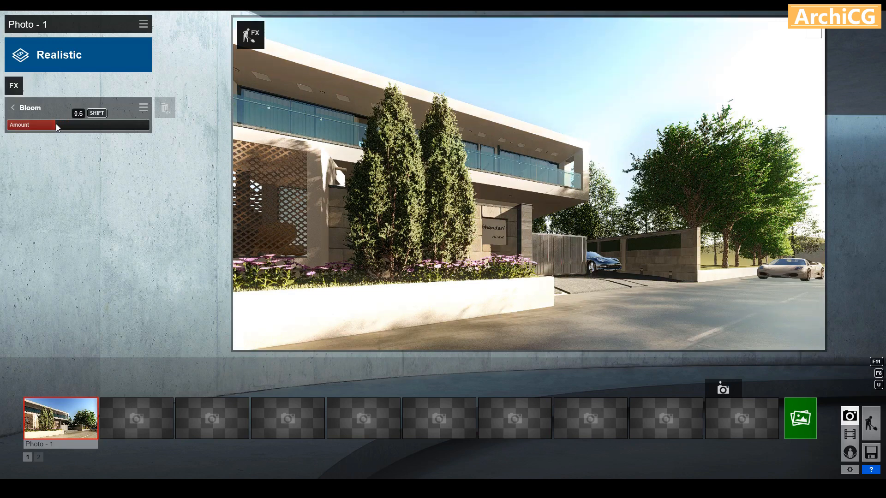
click(14, 108)
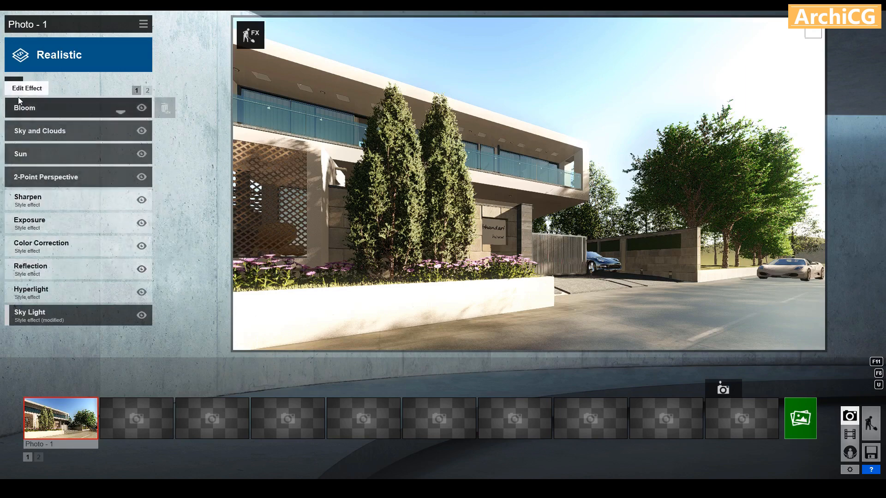
Add a Fog effect to the photo and set the fog density to 1.3.
click(13, 82)
click(341, 85)
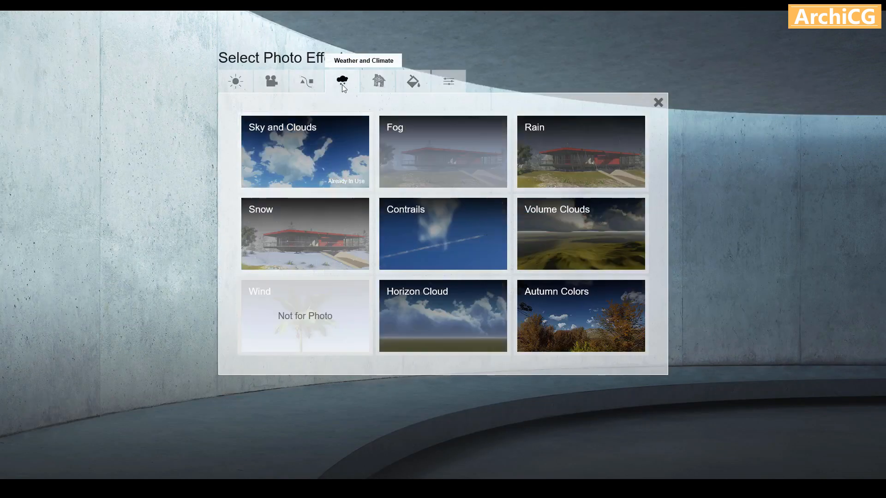
click(428, 149)
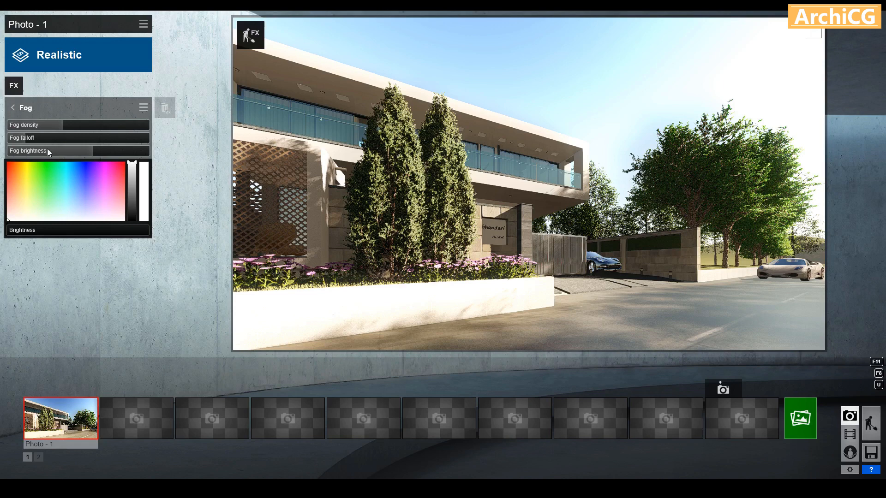
click(66, 126)
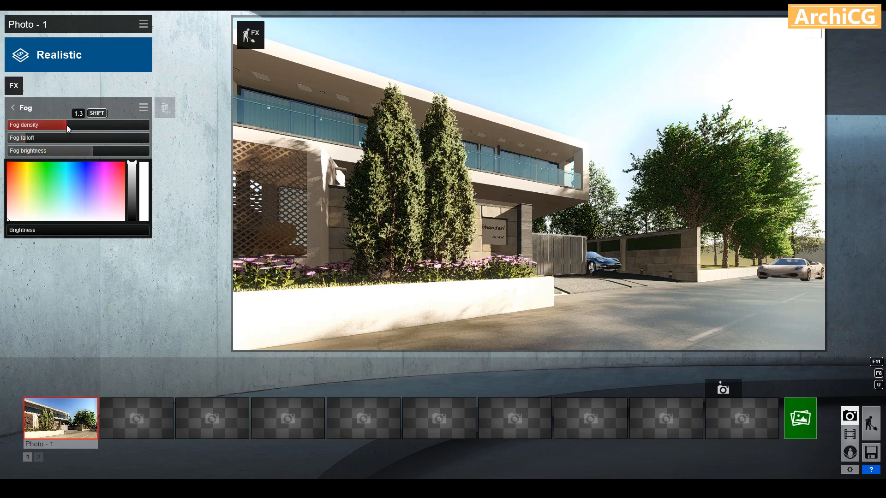
click(72, 126)
click(70, 126)
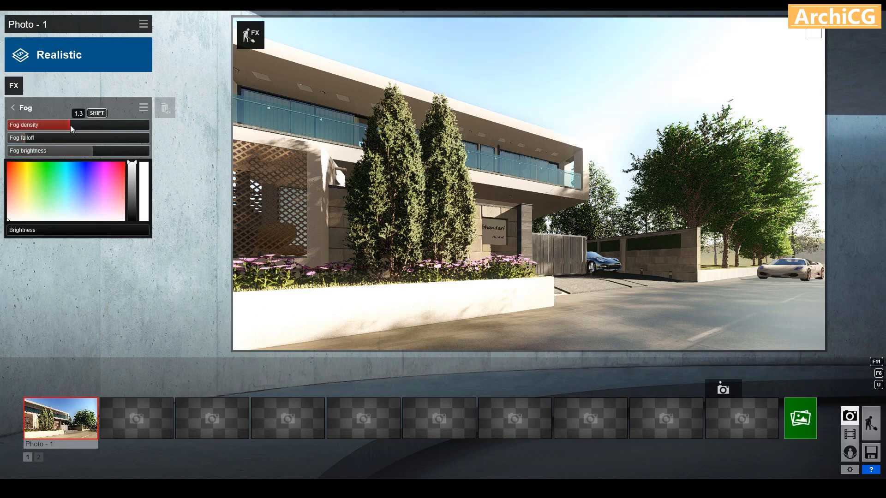
click(15, 109)
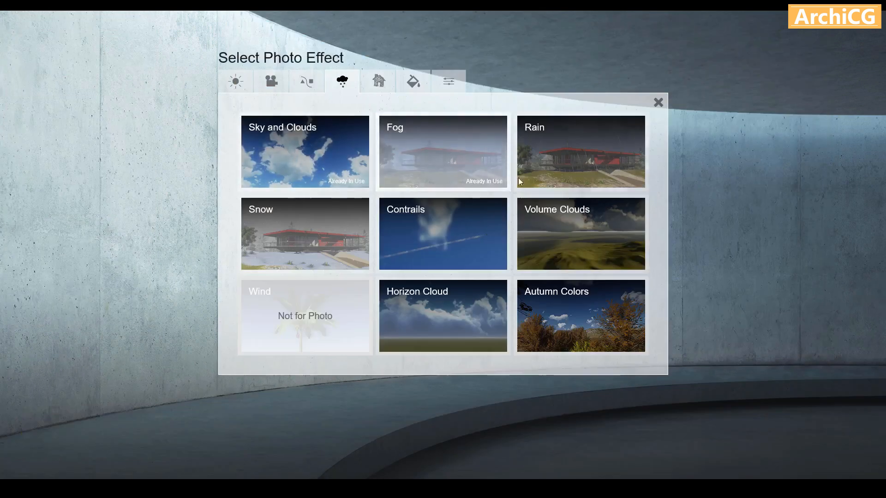
Add a God Rays effect with decay 0.3 and length 0.3, and reduce its intensity for subtle sun rays.
click(445, 89)
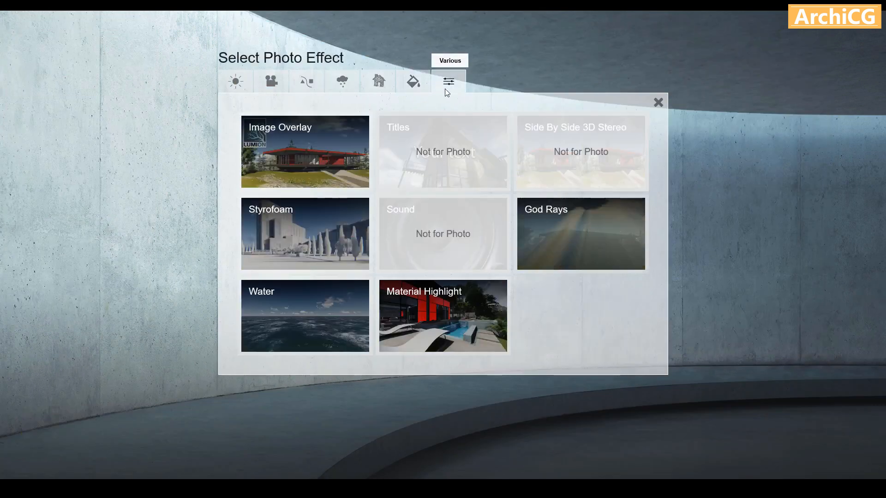
click(585, 245)
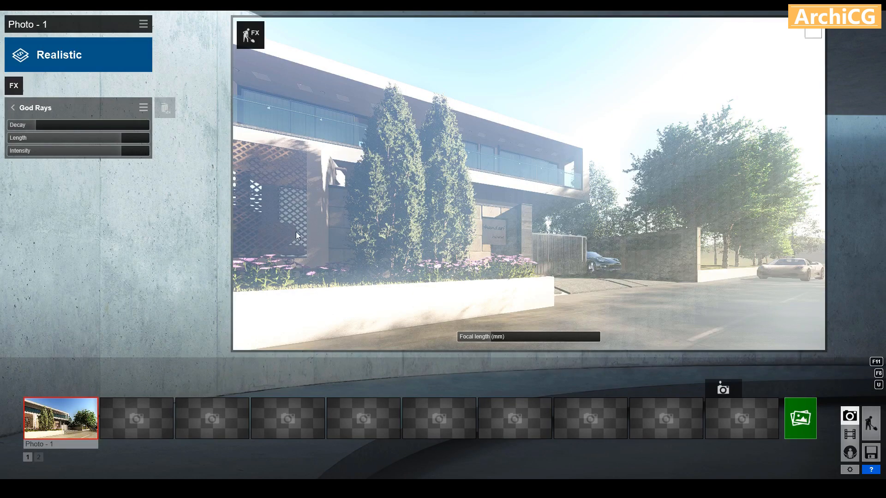
click(46, 125)
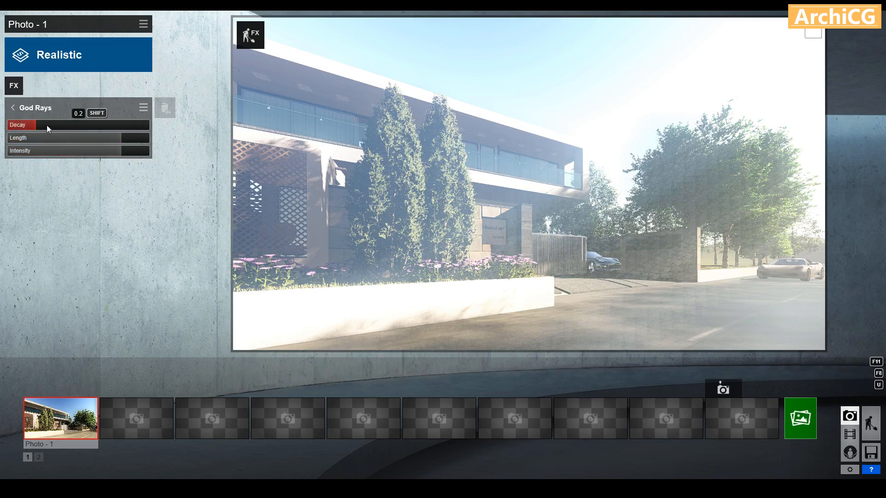
click(48, 137)
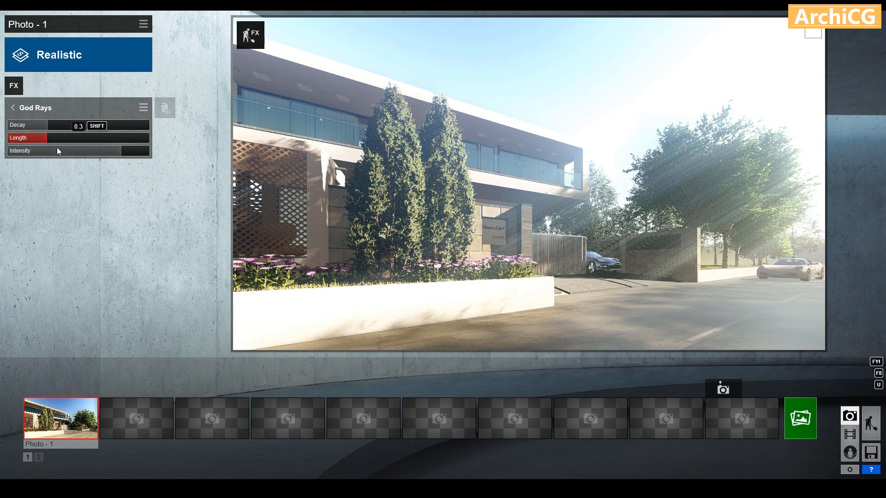
click(63, 152)
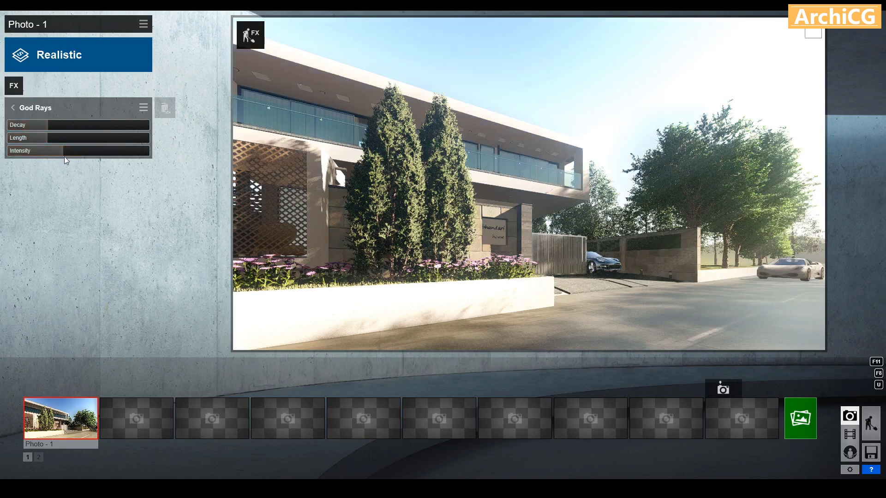
click(59, 152)
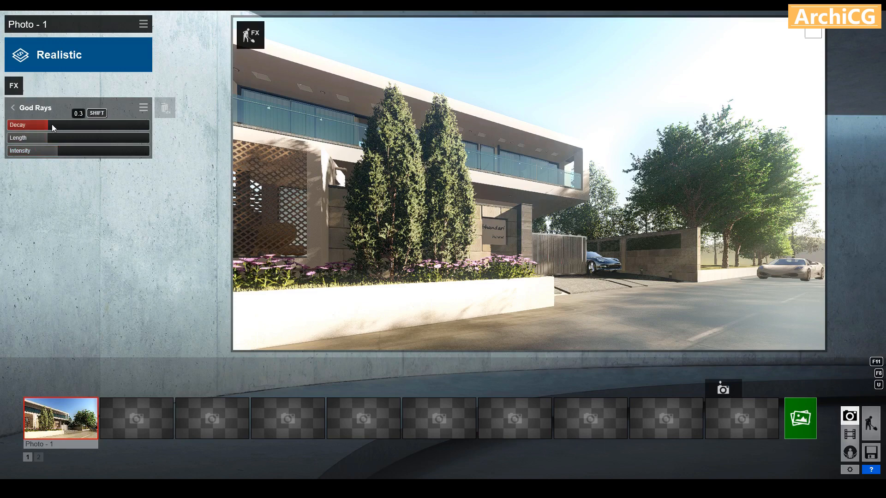
Render the current shot with the bloom, fog and god rays at Desktop size (1920x1080), overwriting 1.jpg.
click(803, 425)
click(341, 367)
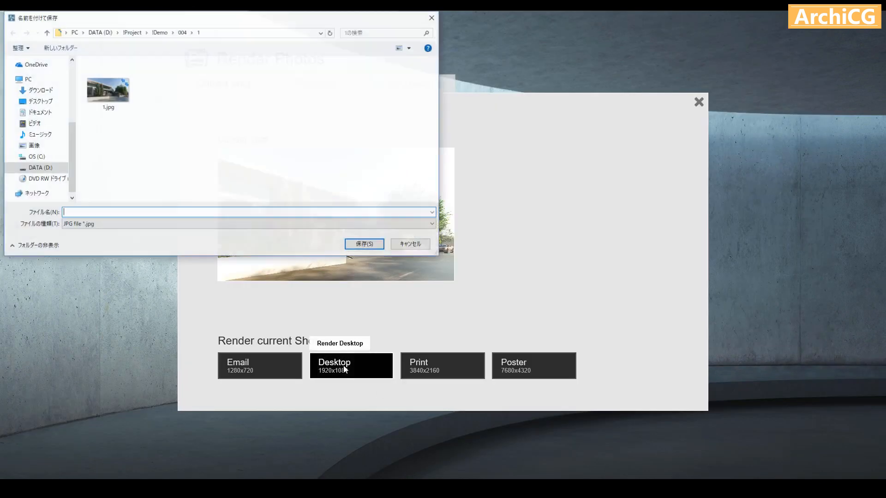
click(106, 92)
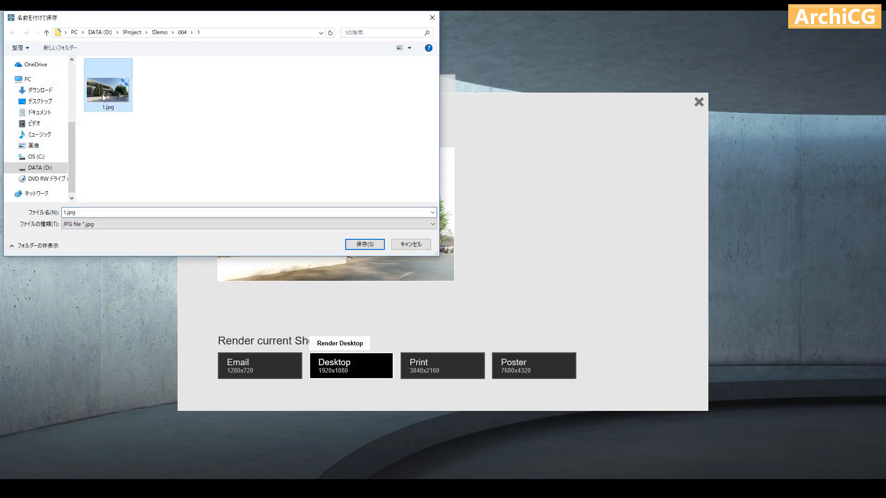
key(Return)
click(443, 278)
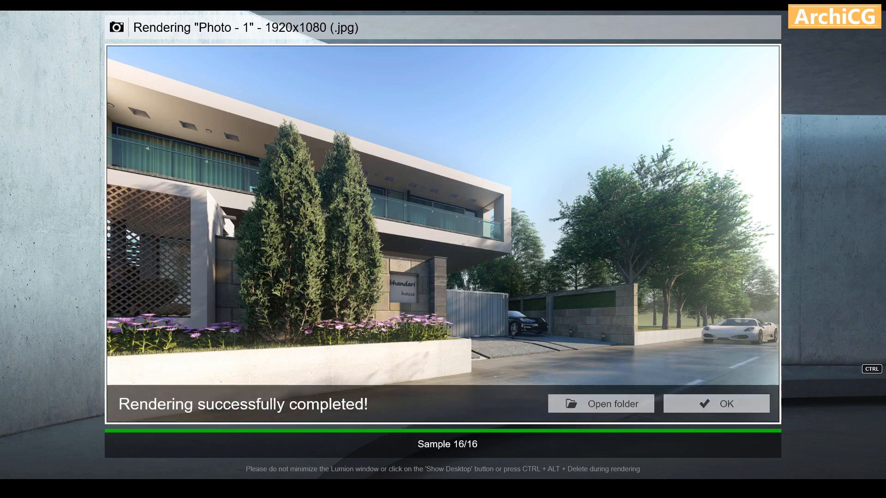
click(733, 407)
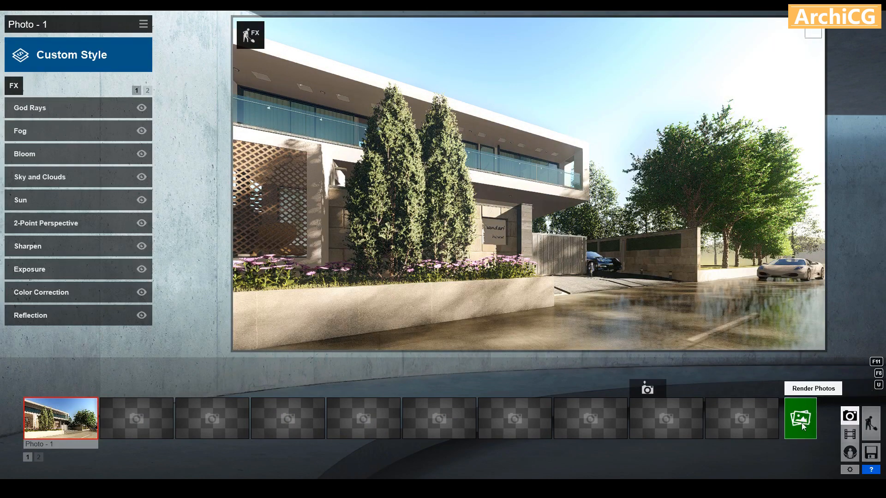
Render the current shot at Print size (3840x2160), overwriting 1.jpg.
click(801, 422)
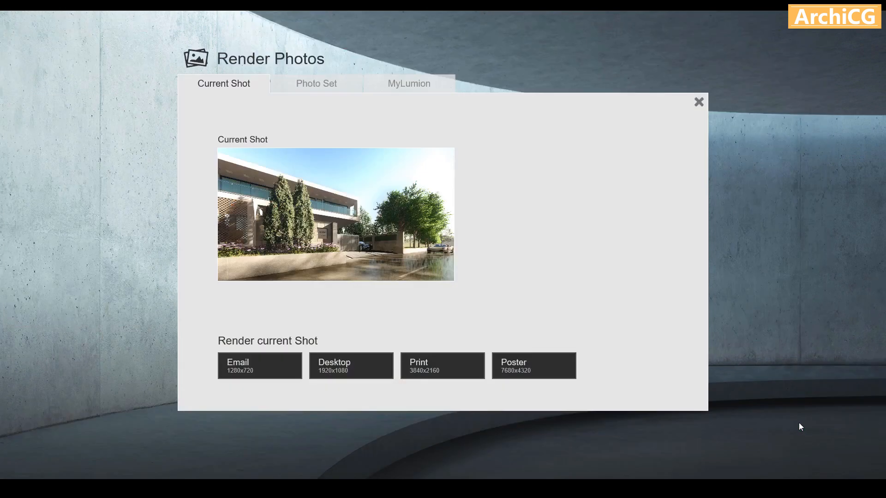
click(458, 362)
click(106, 96)
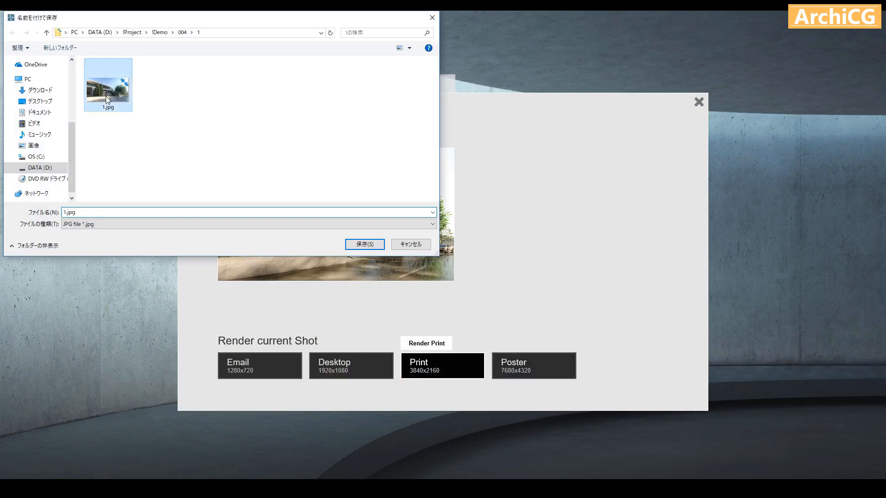
click(371, 245)
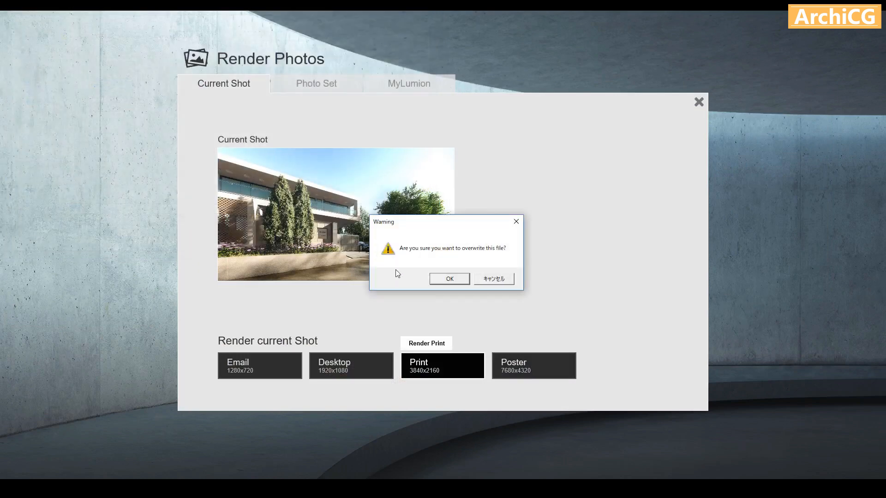
click(451, 279)
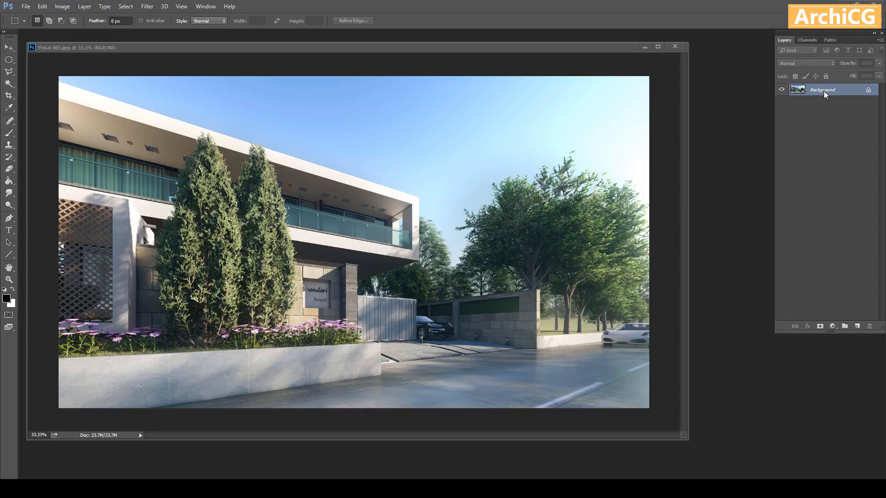
In Photoshop, duplicate the Background layer of !Final-003.jpg and convert the copy to a Smart Object.
drag(825, 94, 857, 327)
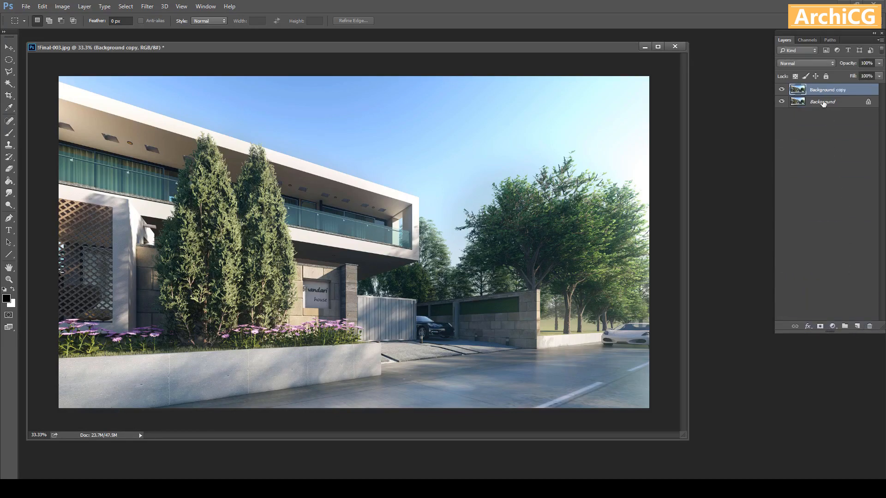
right_click(816, 91)
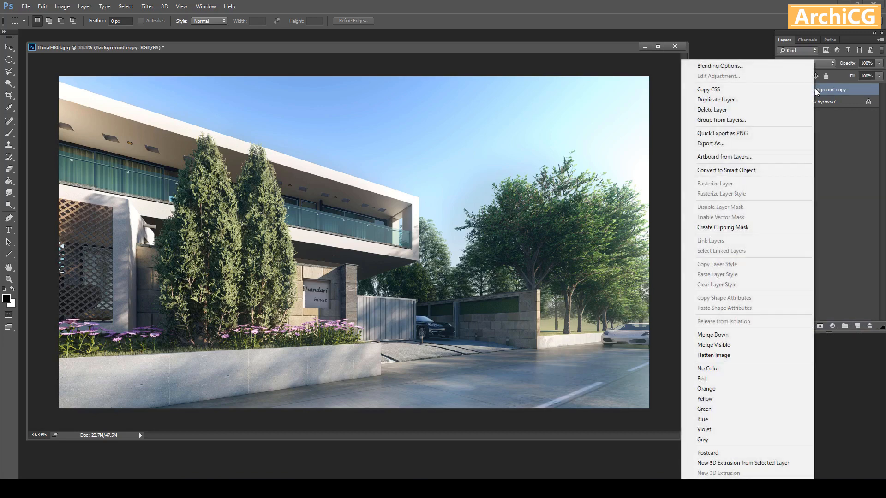
click(764, 171)
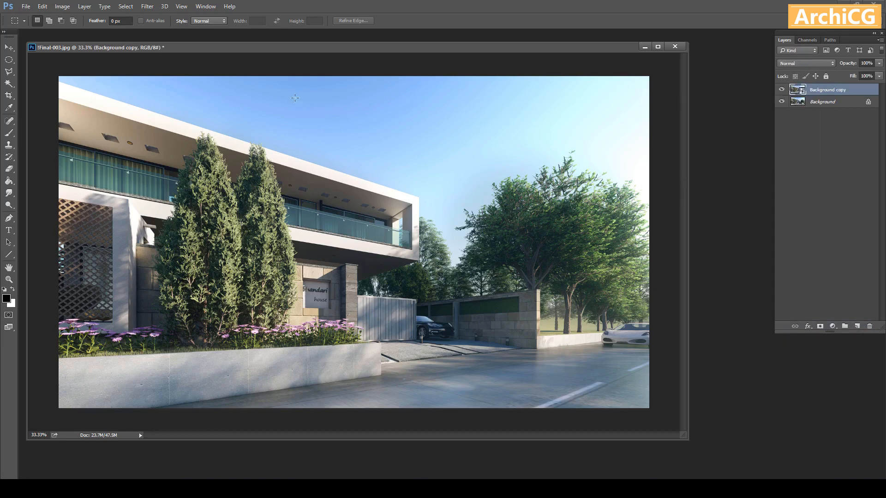
Start a Camera Raw filter on the Smart Object layer and set the temperature to +11 and the tint to +9.
click(148, 8)
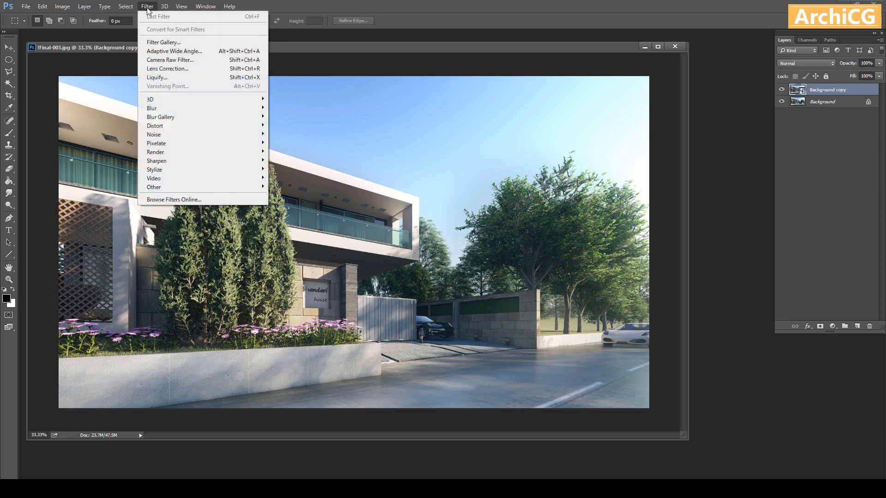
click(167, 60)
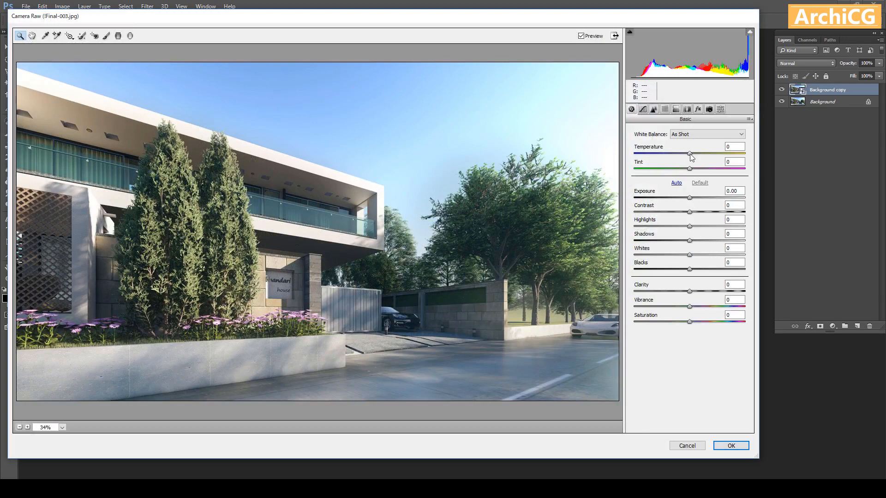
drag(689, 154, 697, 158)
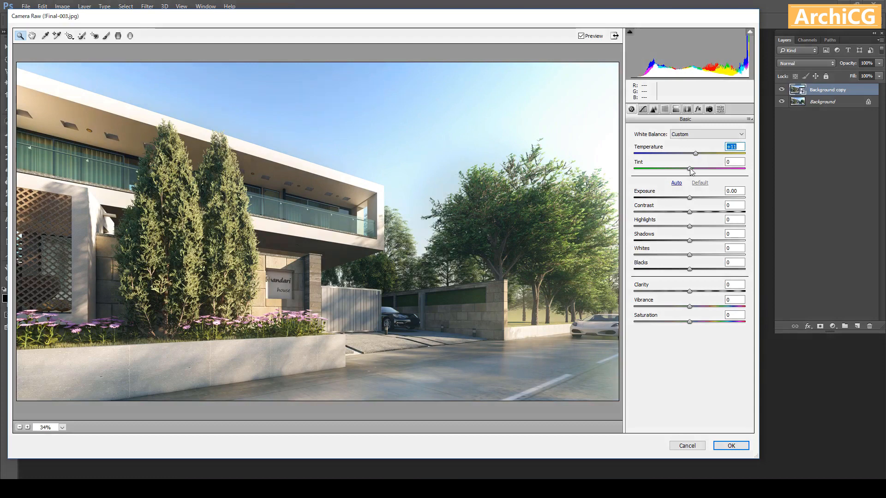
click(689, 169)
drag(690, 171, 696, 174)
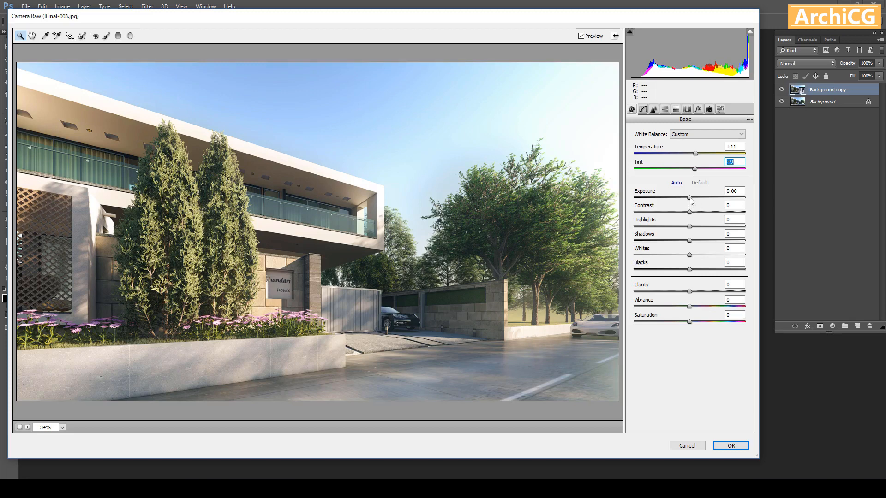
Set the Camera Raw exposure to -0.30, contrast to +36, highlights to -28 and shadows to +36.
drag(689, 198, 686, 197)
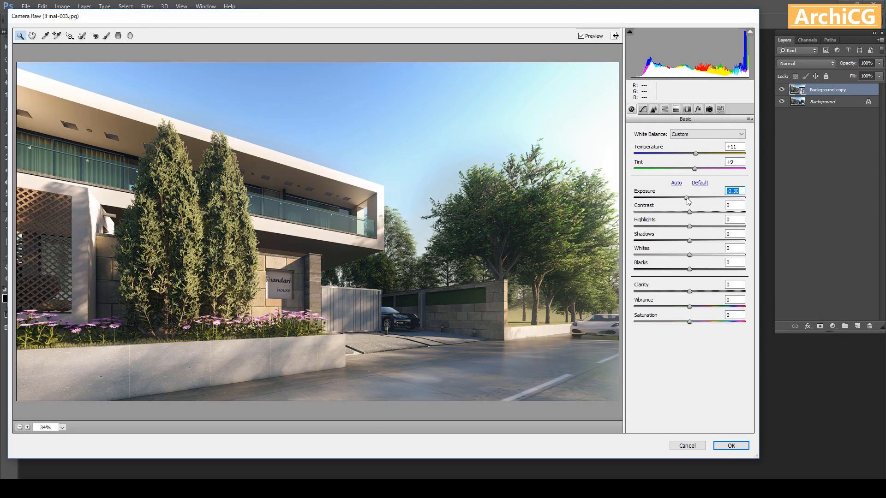
click(690, 212)
drag(691, 213, 710, 214)
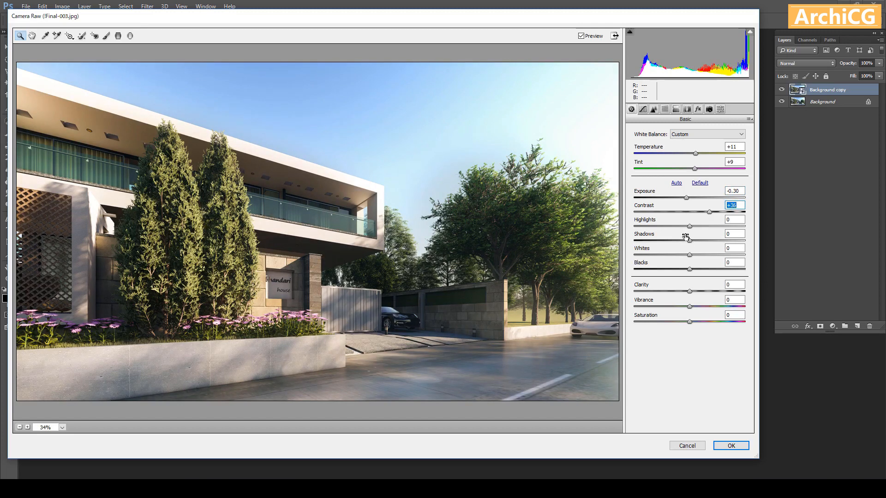
drag(691, 226, 677, 230)
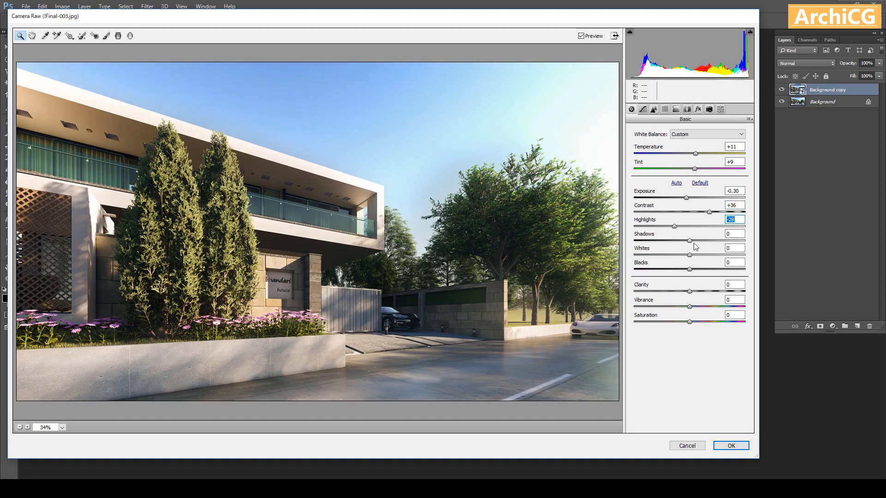
drag(690, 240, 710, 243)
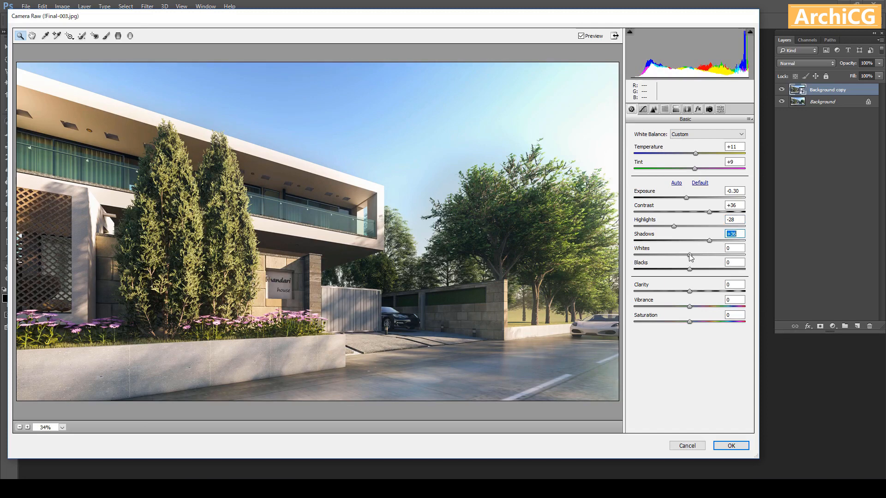
Set the Camera Raw whites to +7 and blacks to +9, and apply the filter.
drag(689, 255, 695, 272)
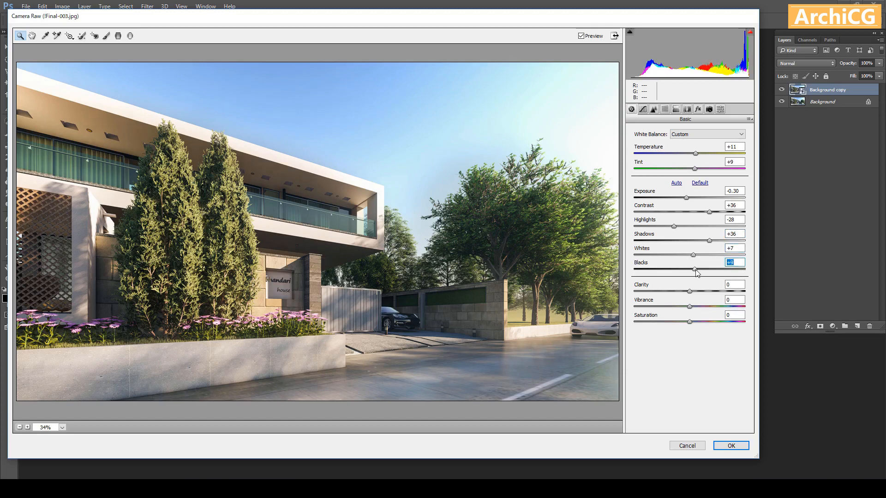
click(731, 445)
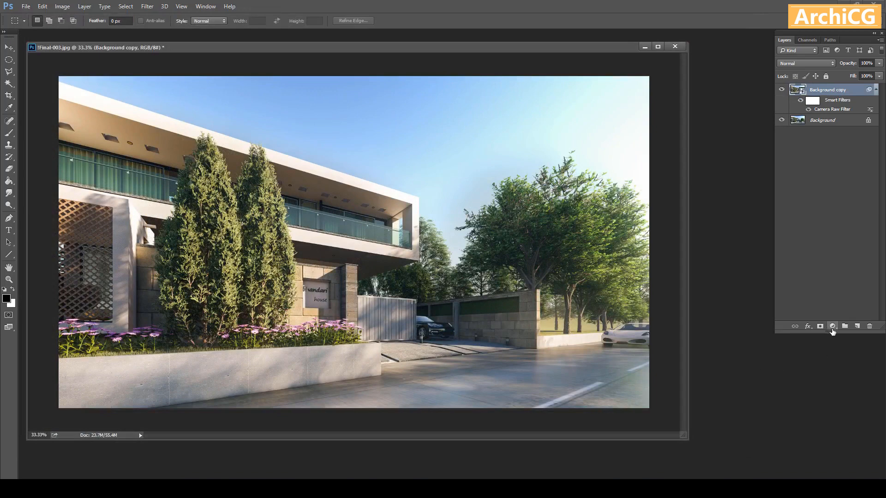
Add a Levels adjustment layer with input levels 17, 1.21 and 239 and the output white level at 238.
click(833, 326)
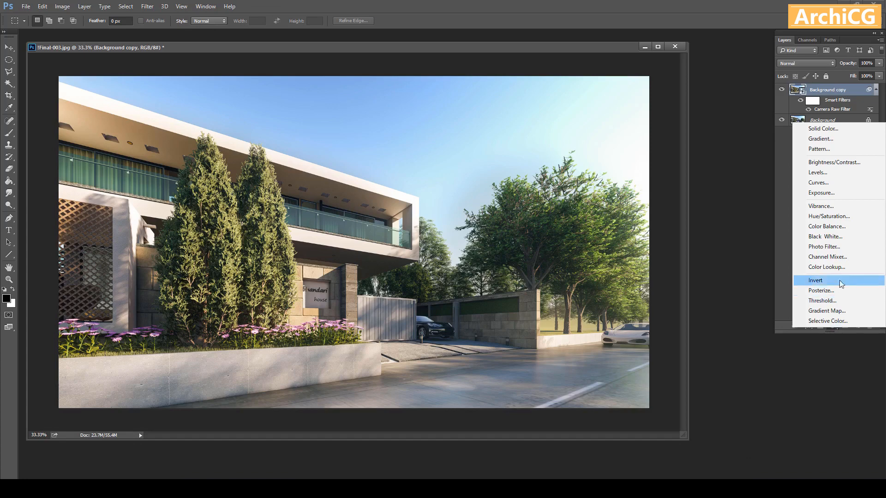
click(835, 173)
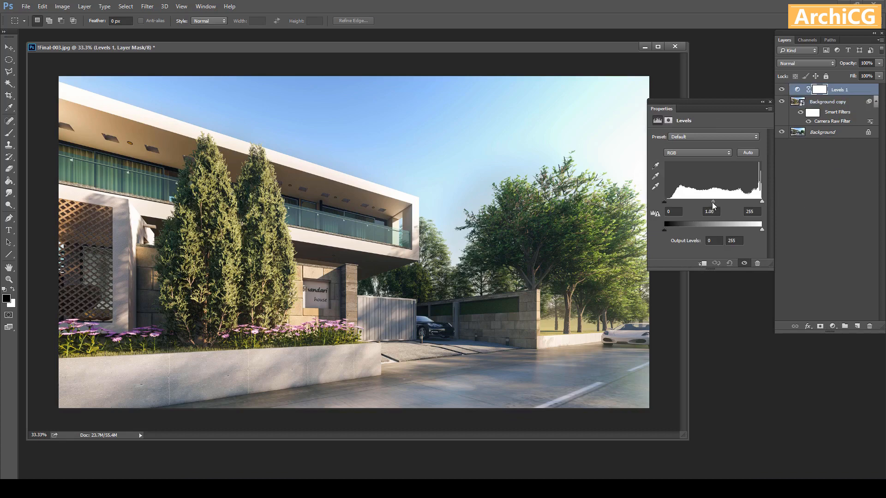
drag(712, 203, 707, 202)
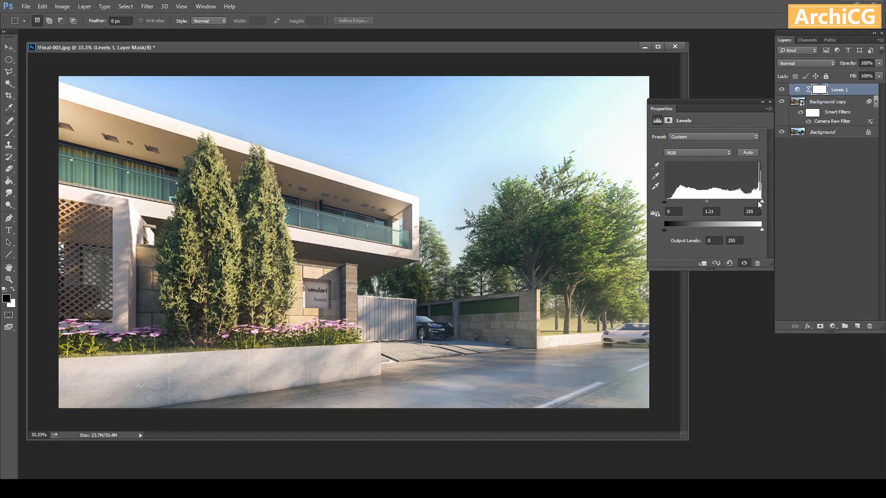
drag(761, 201, 756, 202)
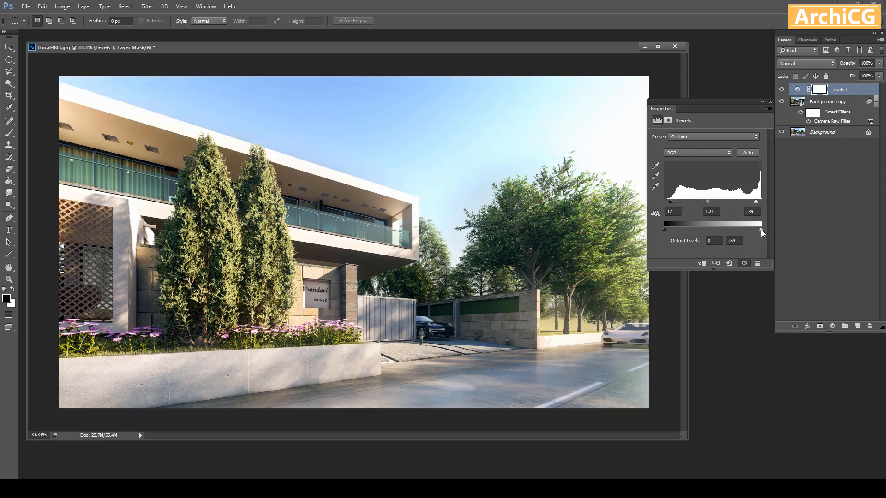
drag(761, 233, 756, 229)
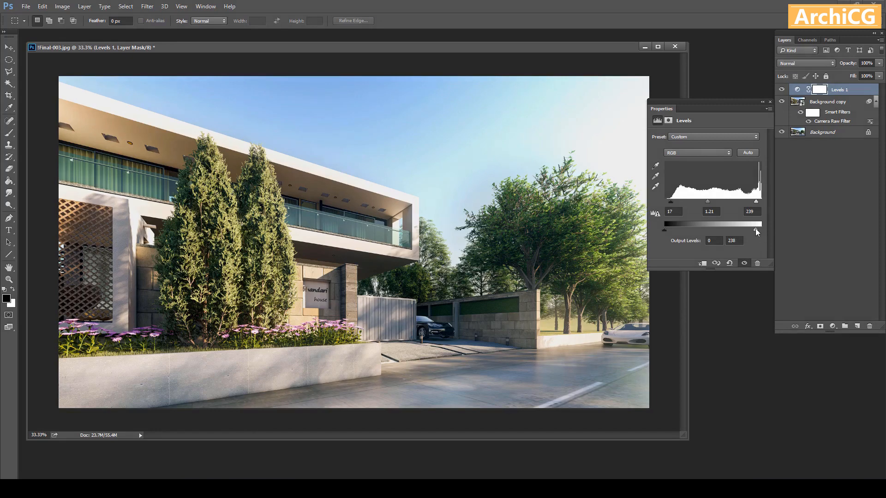
click(810, 188)
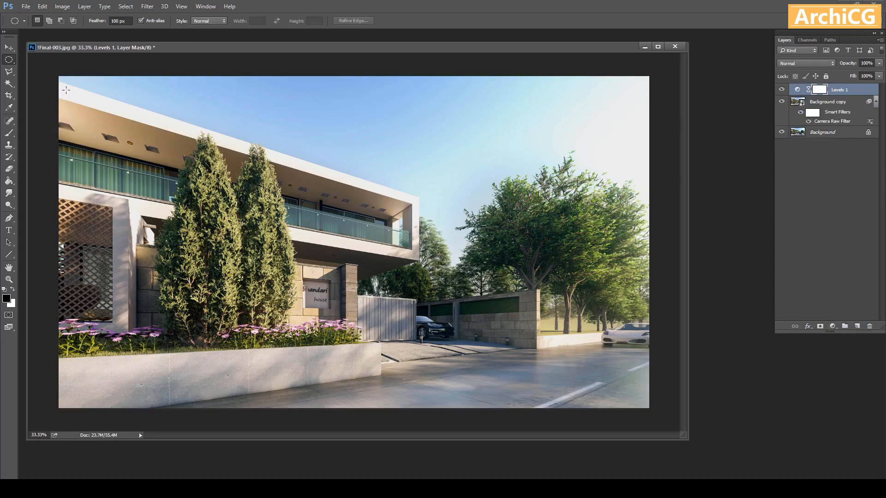
Select a large ellipse spanning most of the image with 100 px feather and add a Brightness/Contrast adjustment layer masked by it.
drag(66, 89, 635, 396)
click(832, 326)
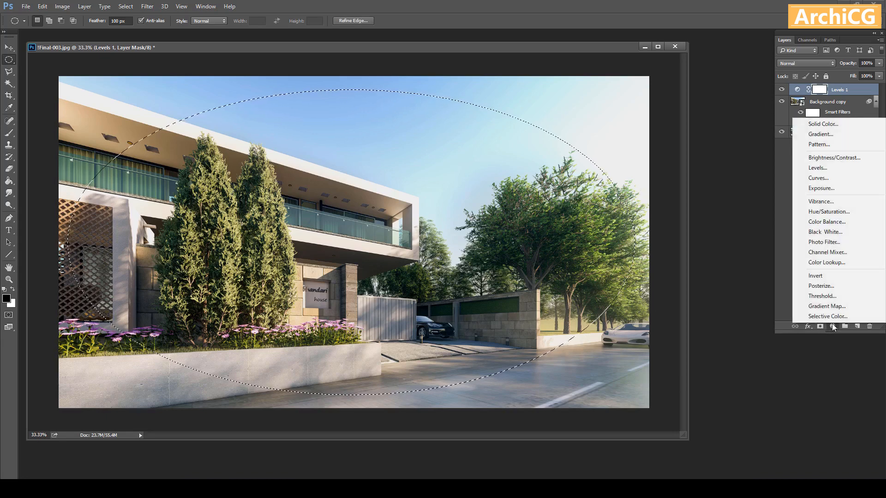
click(832, 159)
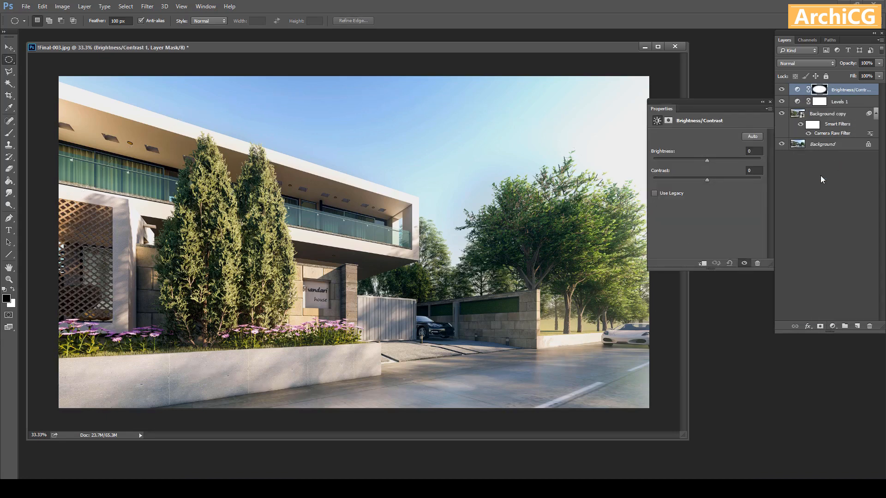
Set the adjustment's brightness to -45 and invert its layer mask to darken the image edges as a vignette.
drag(704, 161, 699, 161)
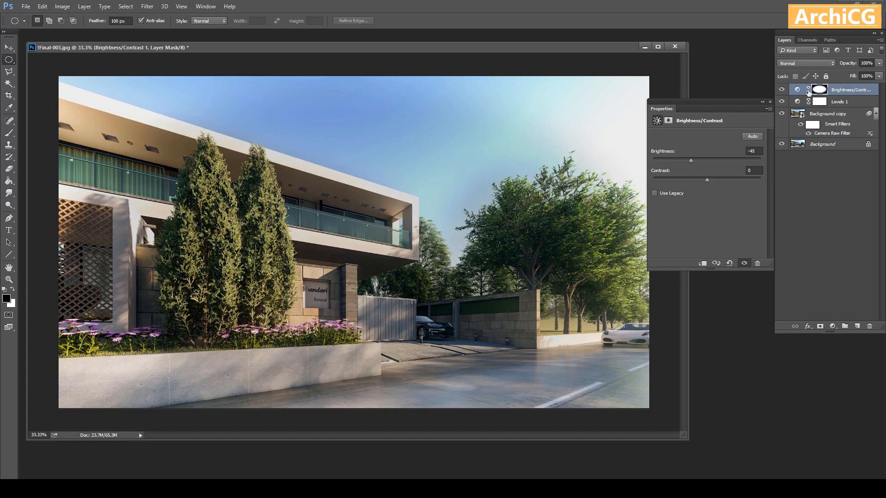
click(769, 102)
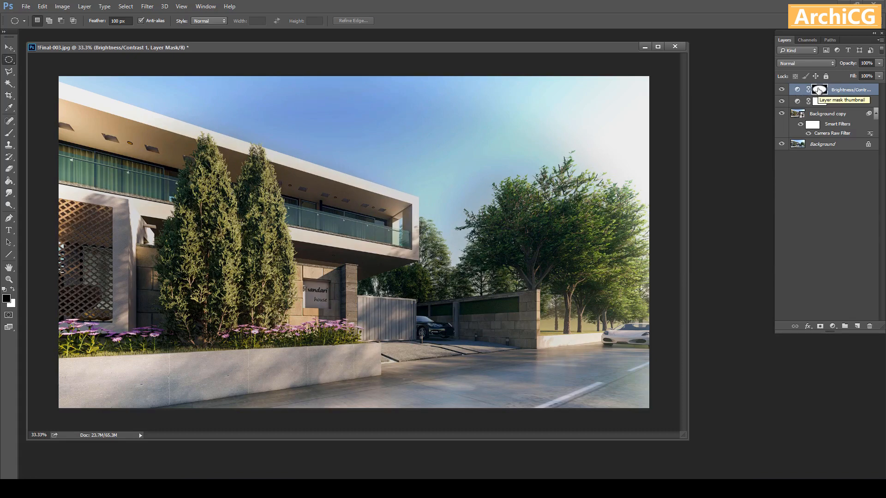
key(ctrl+i)
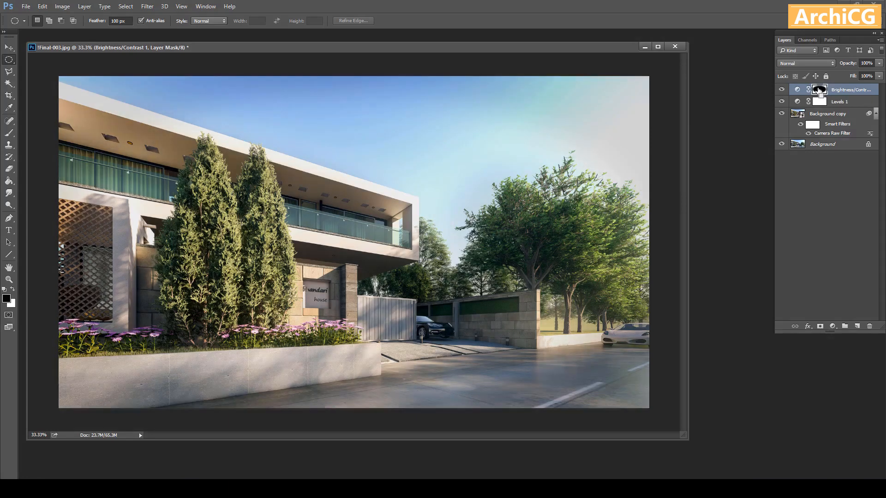
Create a new layer and select full-width rectangular strips along the image's upper and lower edges with the Rectangular Marquee tool.
click(858, 327)
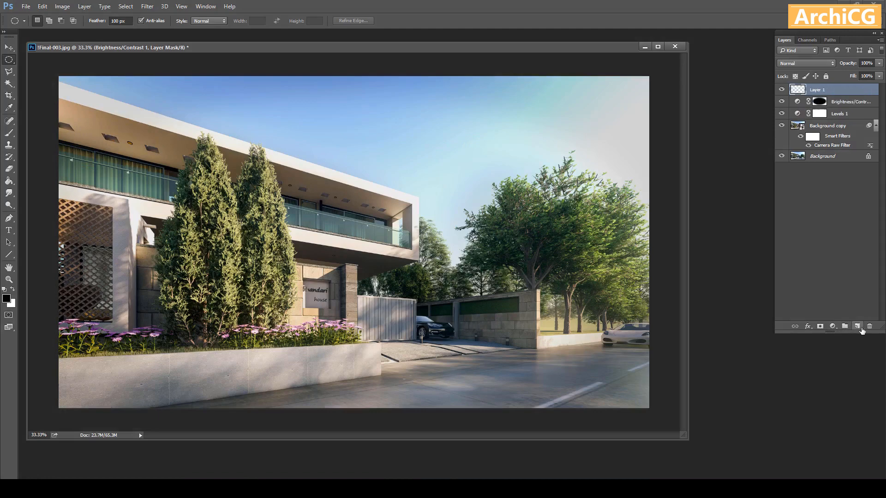
right_click(9, 60)
click(51, 58)
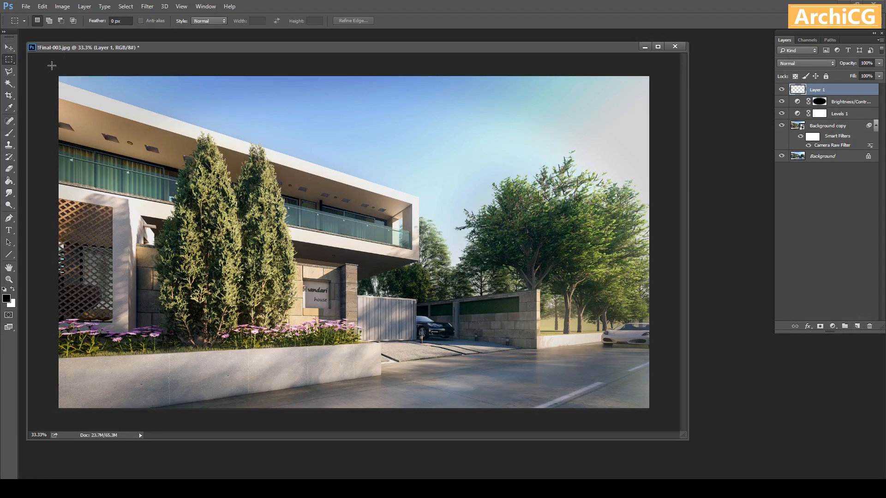
drag(54, 67, 679, 117)
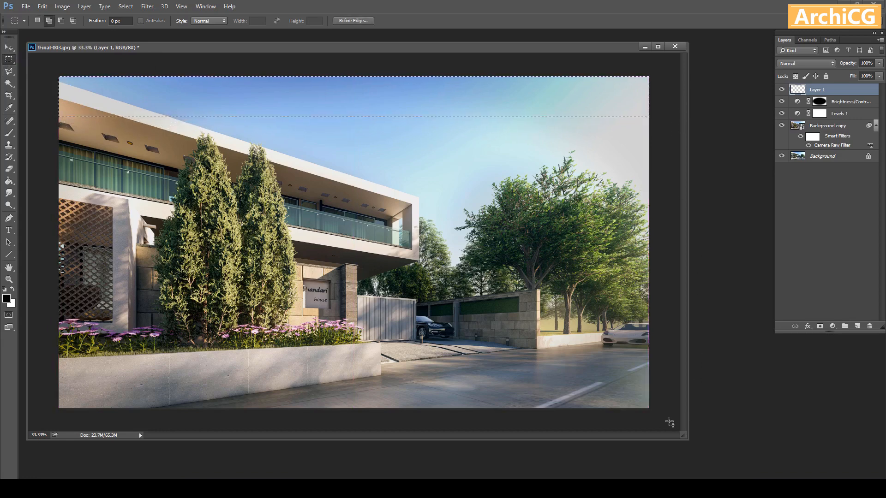
shift+drag(652, 418, 4, 386)
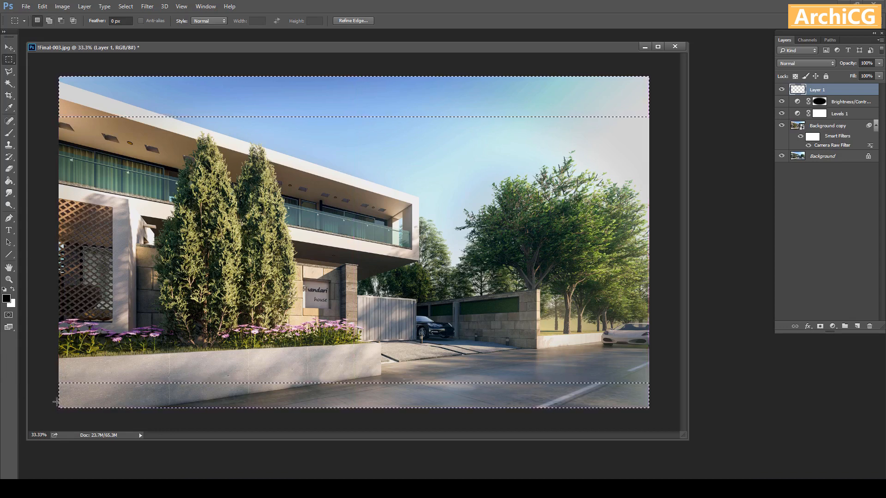
shift+drag(50, 376, 746, 389)
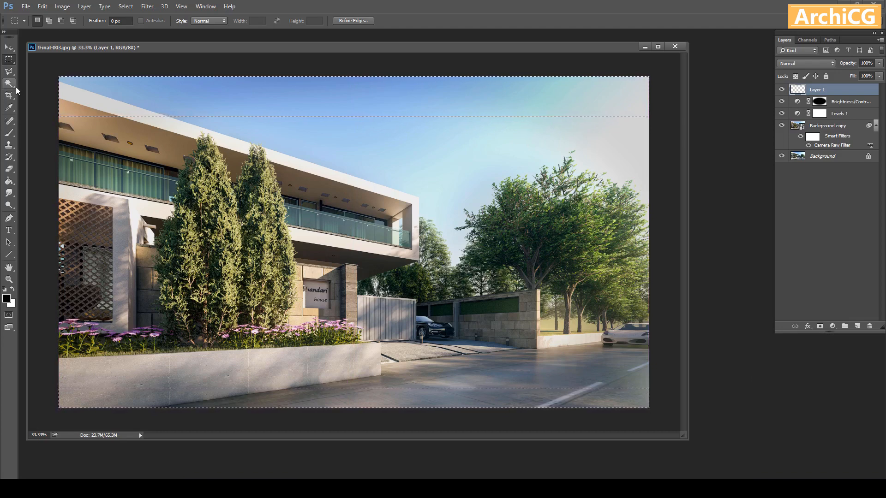
Fill the selected strips with black using the Paint Bucket to form letterbox bars, and deselect.
click(9, 181)
click(132, 102)
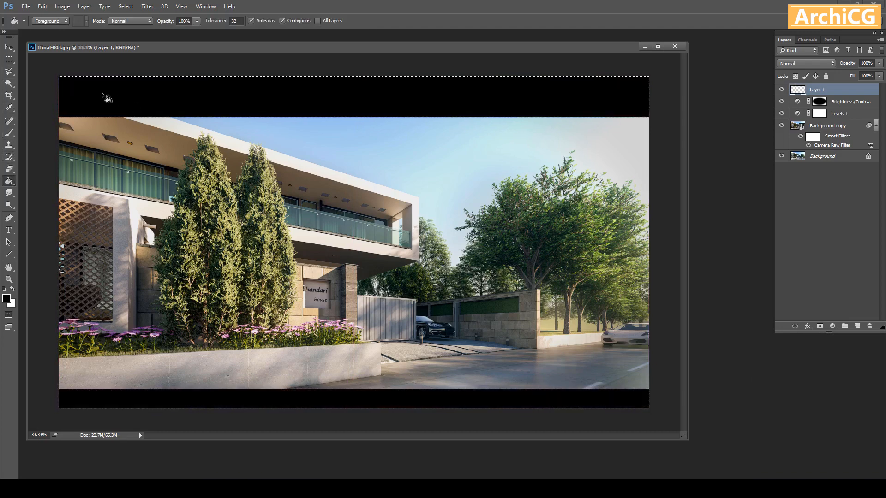
click(11, 48)
key(ctrl+d)
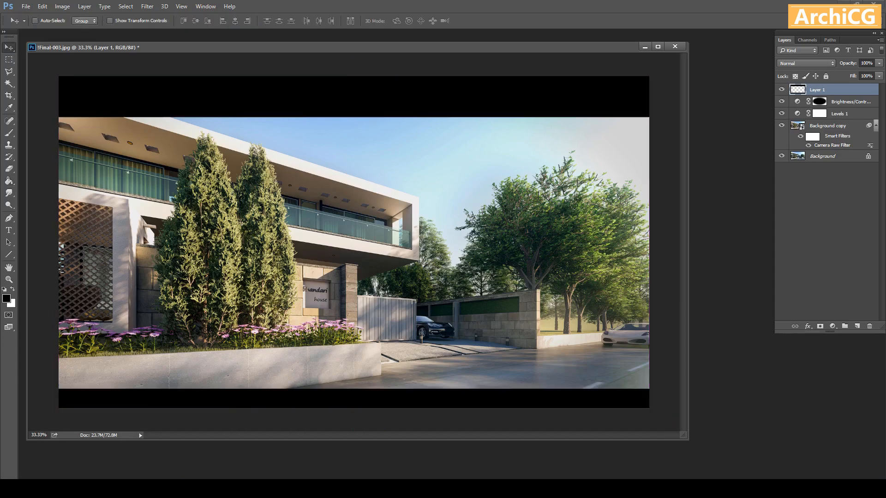